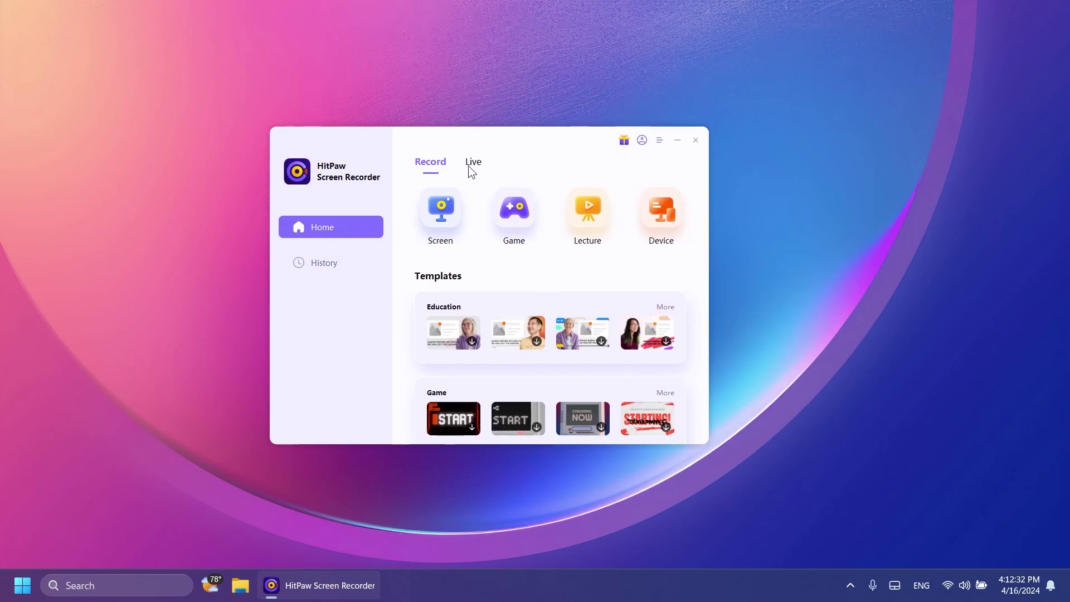
# - Switch the home window between Record and Live, settle on Live, and close the home window
pyautogui.click(469, 165)
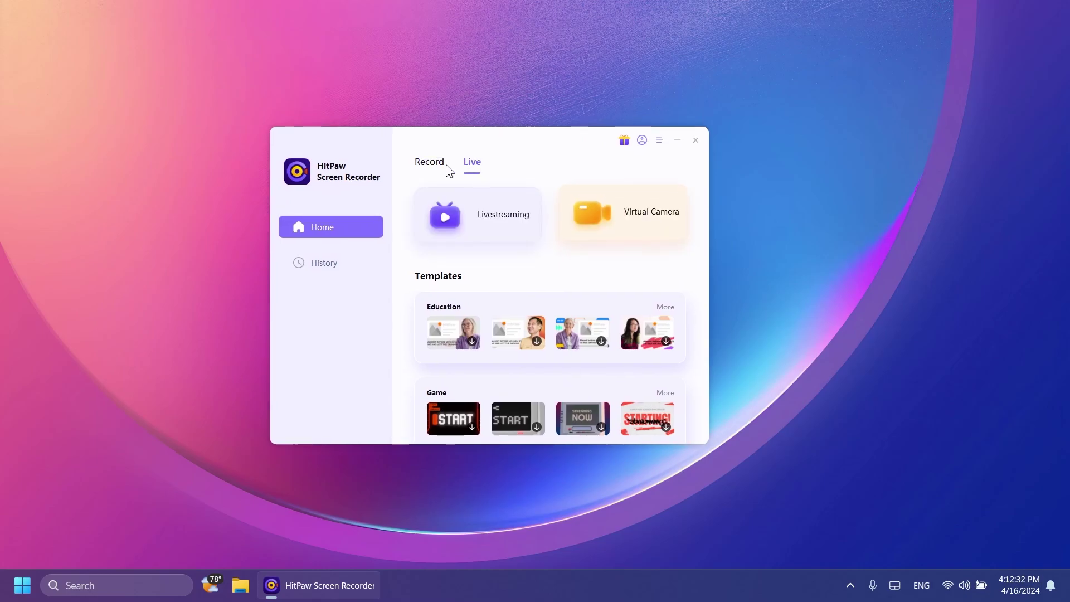
pyautogui.click(444, 163)
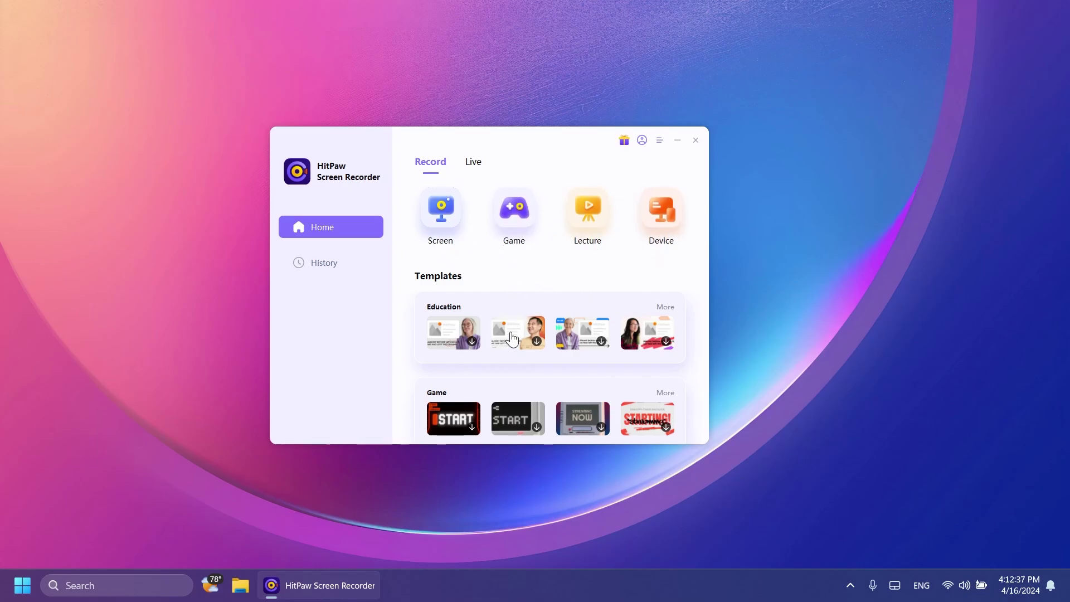
pyautogui.click(474, 163)
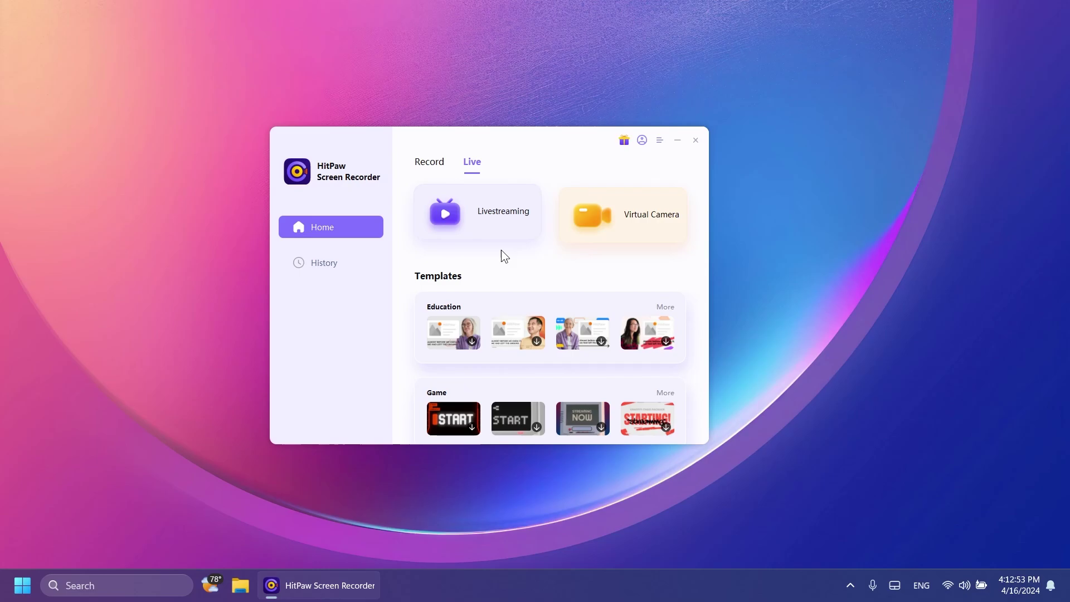
pyautogui.hotkey('alt', 'F4')
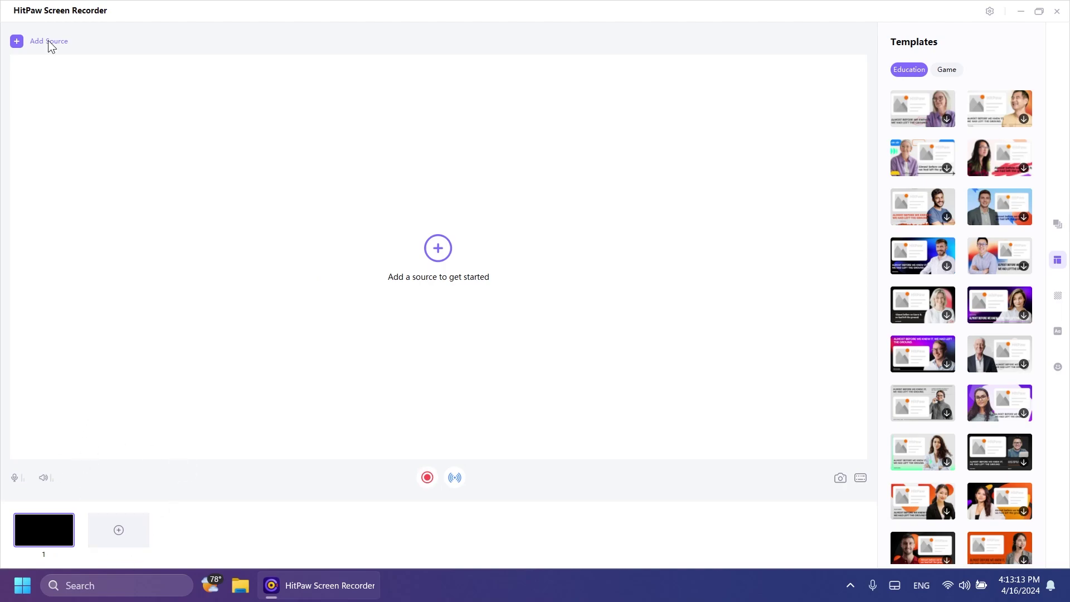
# - Add a Screen source to the live studio and drag out the region to capture
pyautogui.click(49, 42)
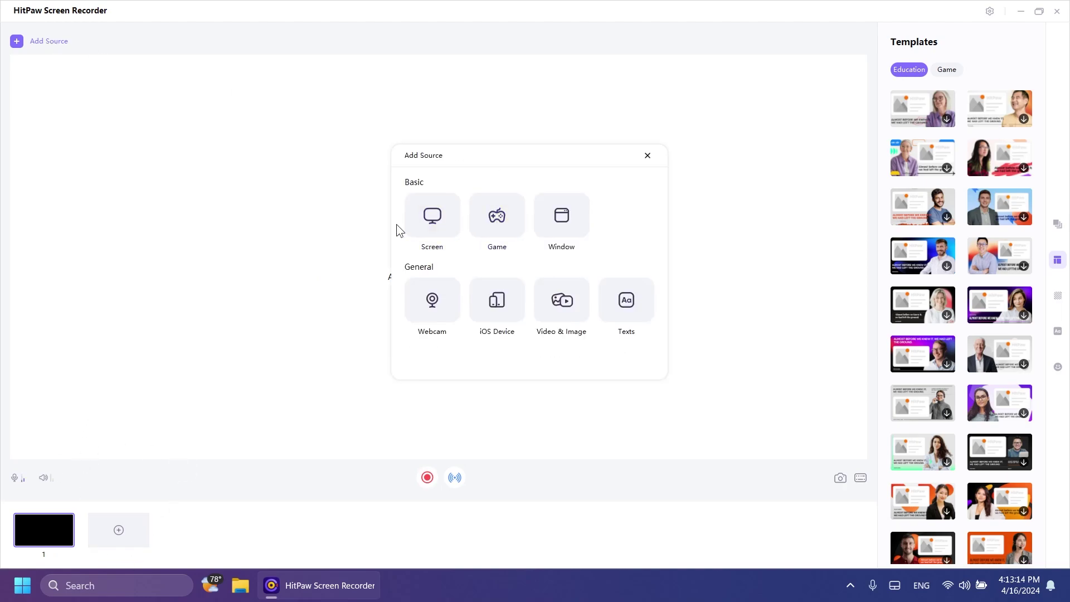
pyautogui.click(432, 217)
pyautogui.moveTo(208, 108); pyautogui.dragTo(564, 315)
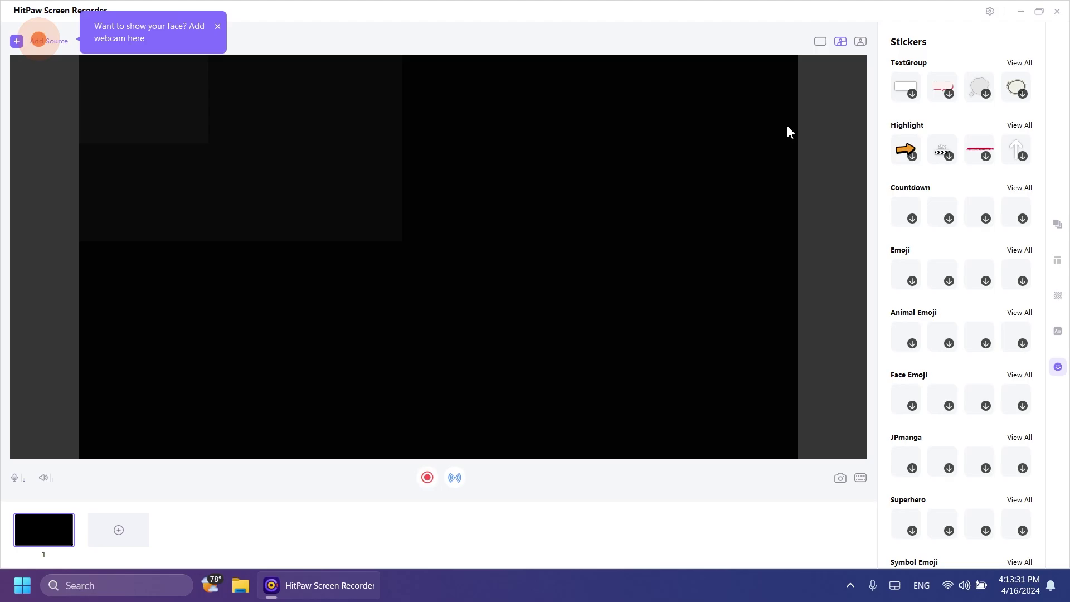
# - Dismiss the webcam tip, then view and close the video-call presentation help
pyautogui.click(217, 27)
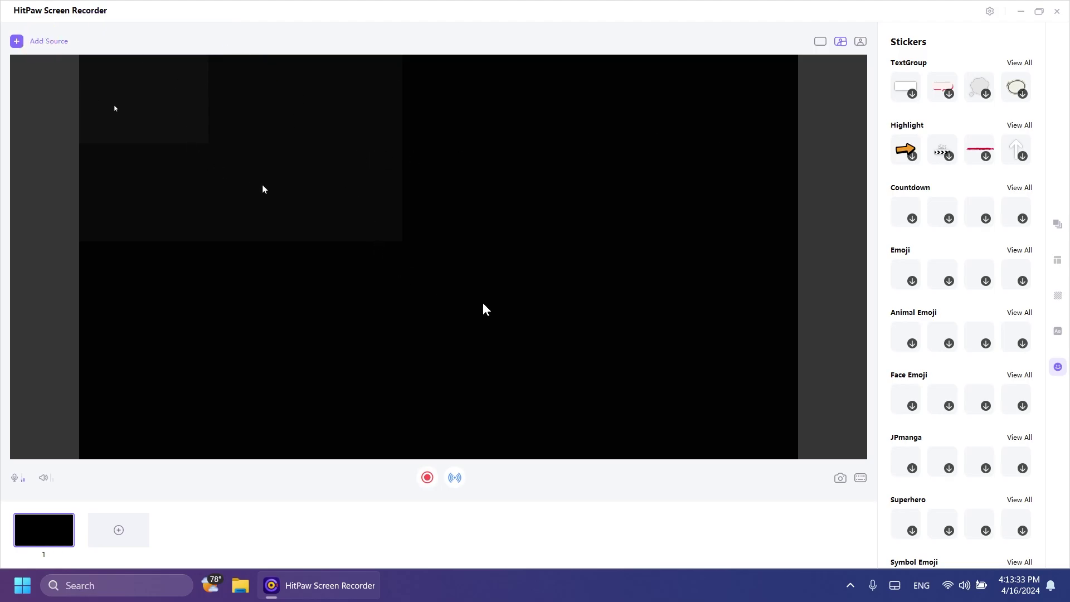
pyautogui.click(455, 479)
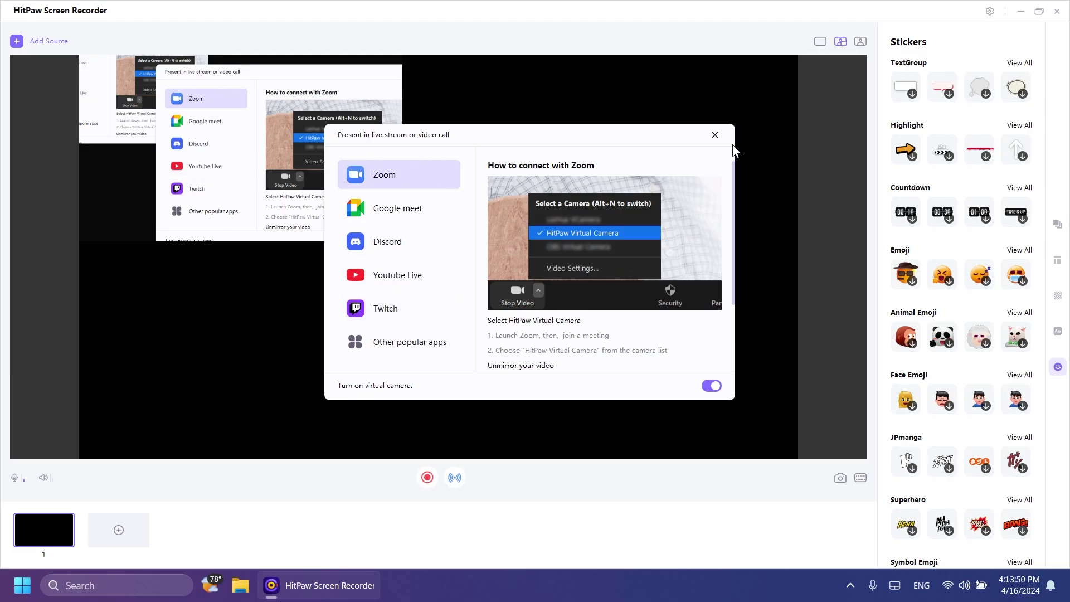
pyautogui.click(713, 135)
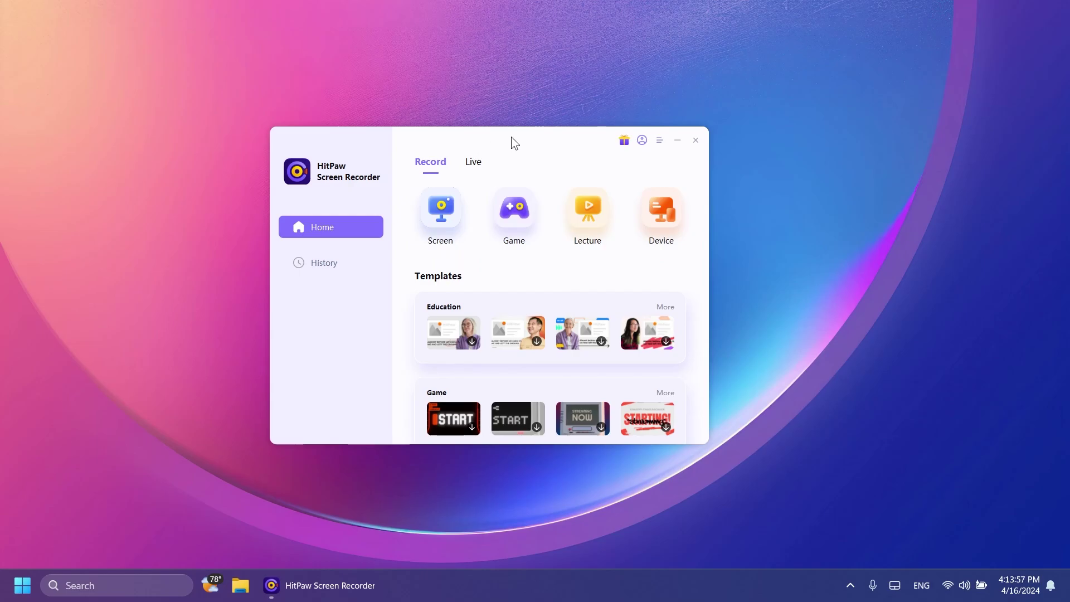
# - Drag out a 1355 x 694 screen recording region and open the recording settings panel
pyautogui.click(436, 206)
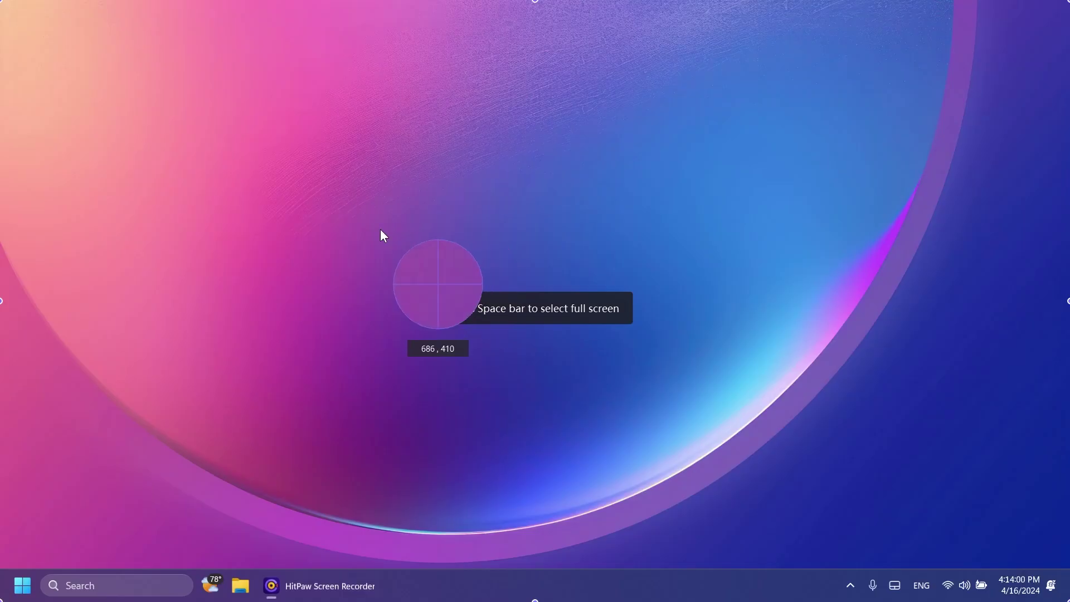
pyautogui.moveTo(143, 86); pyautogui.dragTo(898, 473)
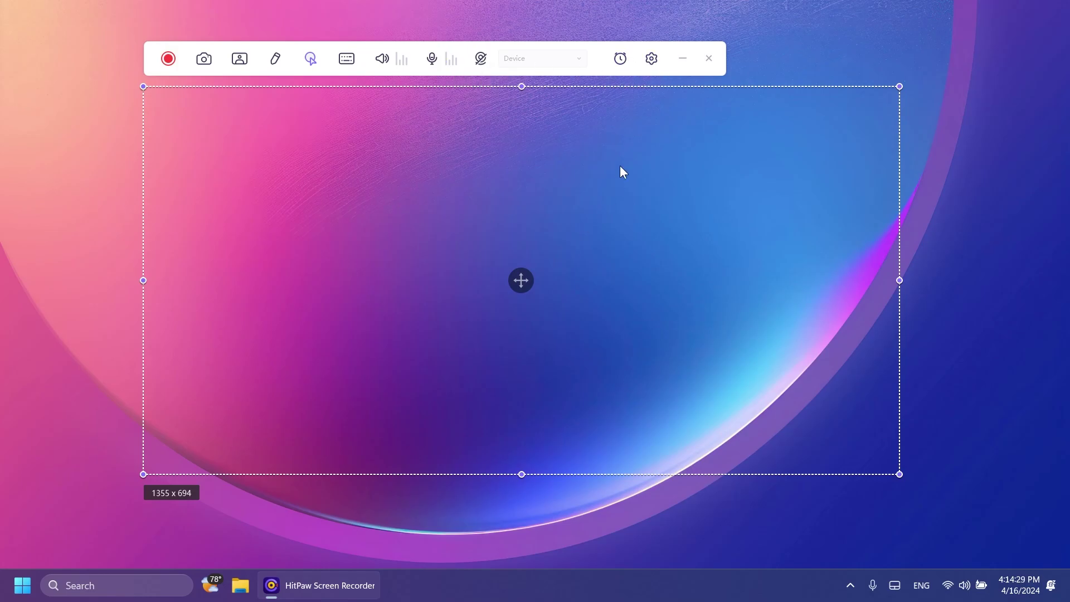
pyautogui.click(651, 61)
pyautogui.moveTo(574, 150); pyautogui.dragTo(662, 128)
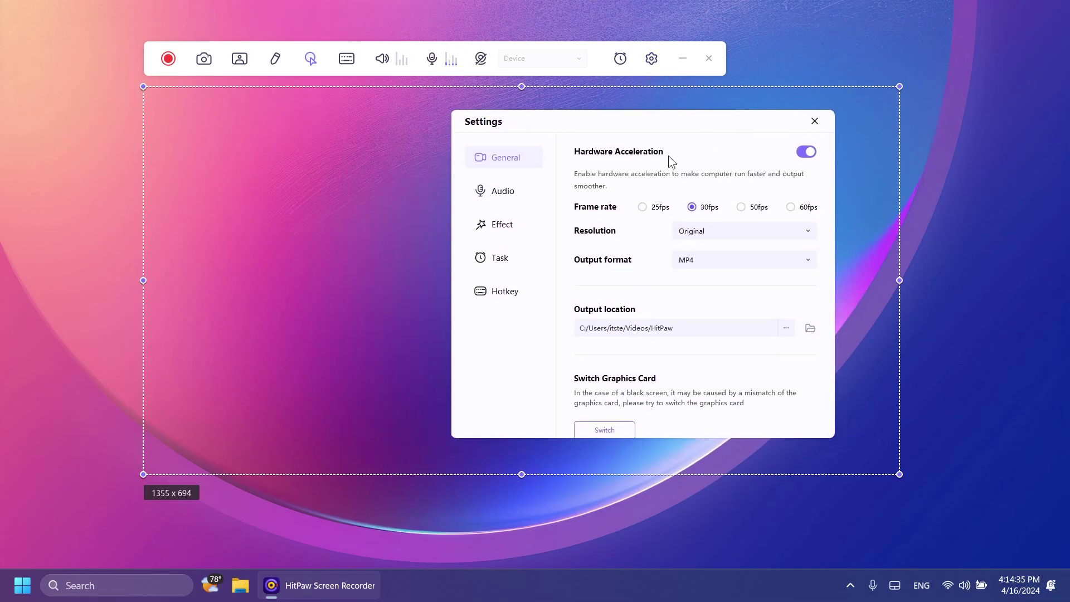
# - Set the frame rate to 60fps, keep MP4 output, and make Desktop the output folder
pyautogui.click(792, 208)
pyautogui.click(707, 260)
pyautogui.click(696, 264)
pyautogui.click(785, 329)
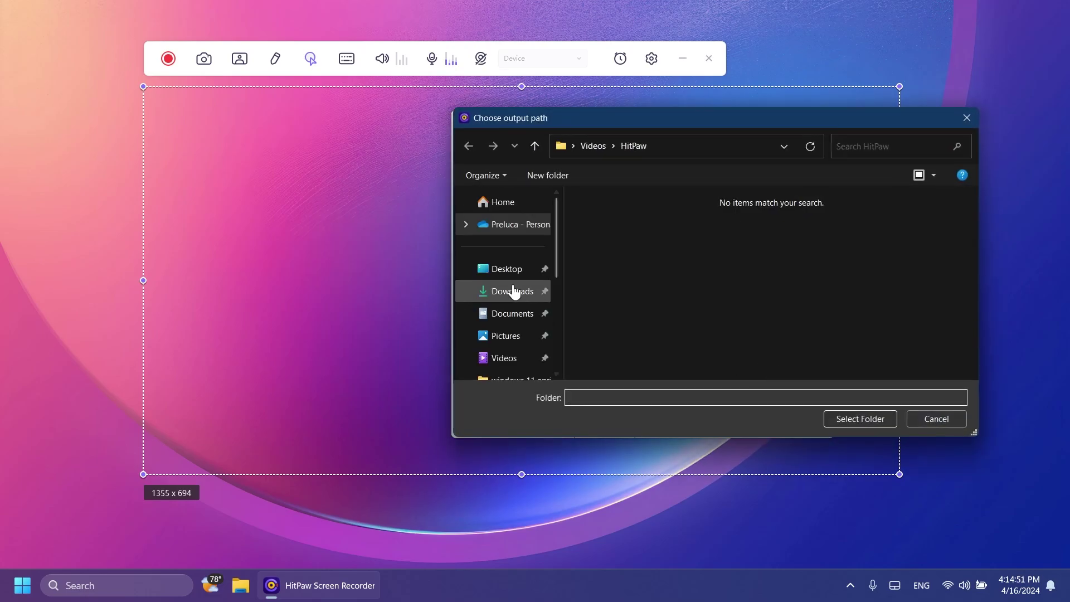
pyautogui.click(508, 270)
pyautogui.click(861, 415)
# - Keep the default microphone in Audio and set the Effect highlight colour to red
pyautogui.click(519, 194)
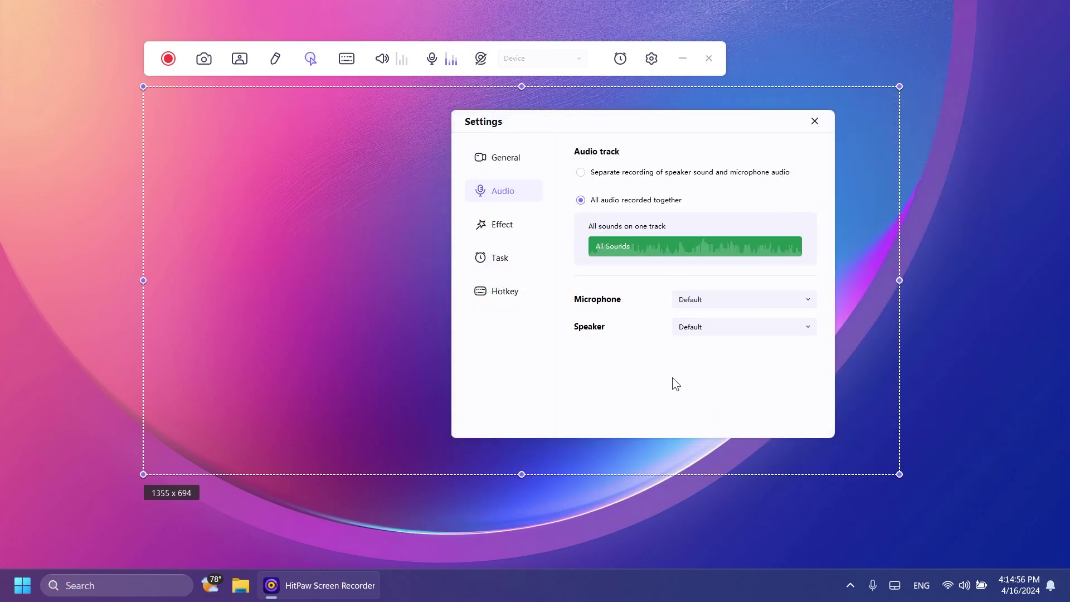
pyautogui.click(703, 301)
pyautogui.click(625, 303)
pyautogui.click(504, 227)
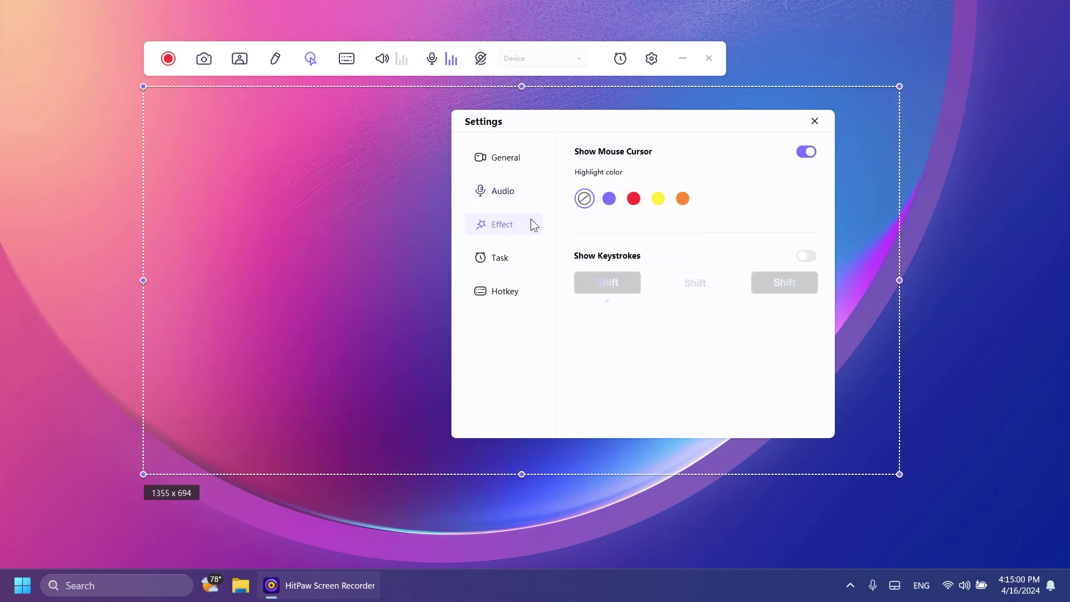
pyautogui.click(658, 199)
pyautogui.click(634, 199)
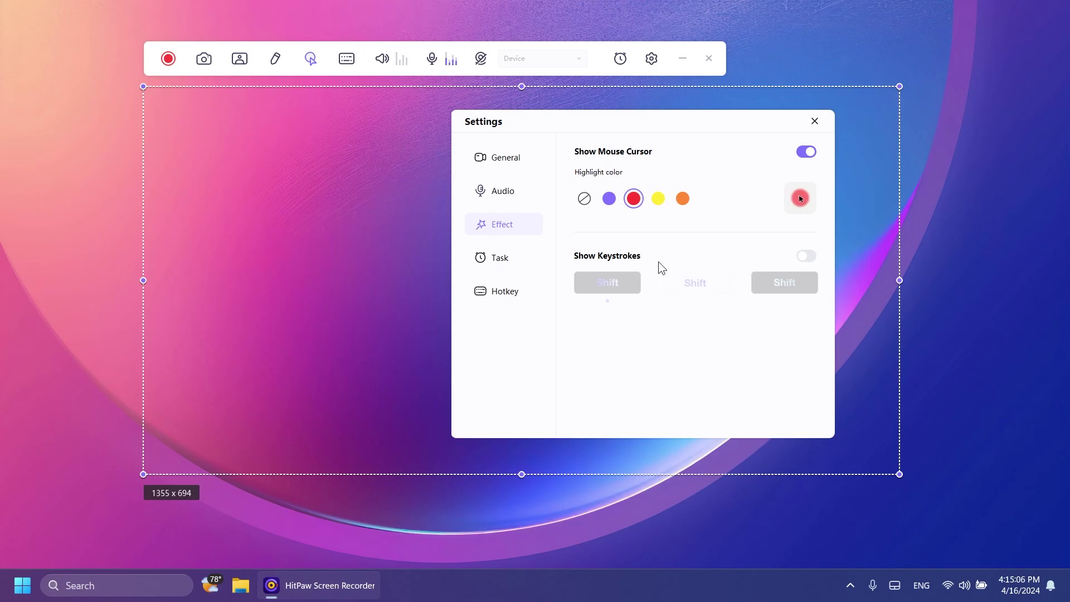
# - Review the Task, Hotkey and General settings, then close Settings
pyautogui.click(501, 256)
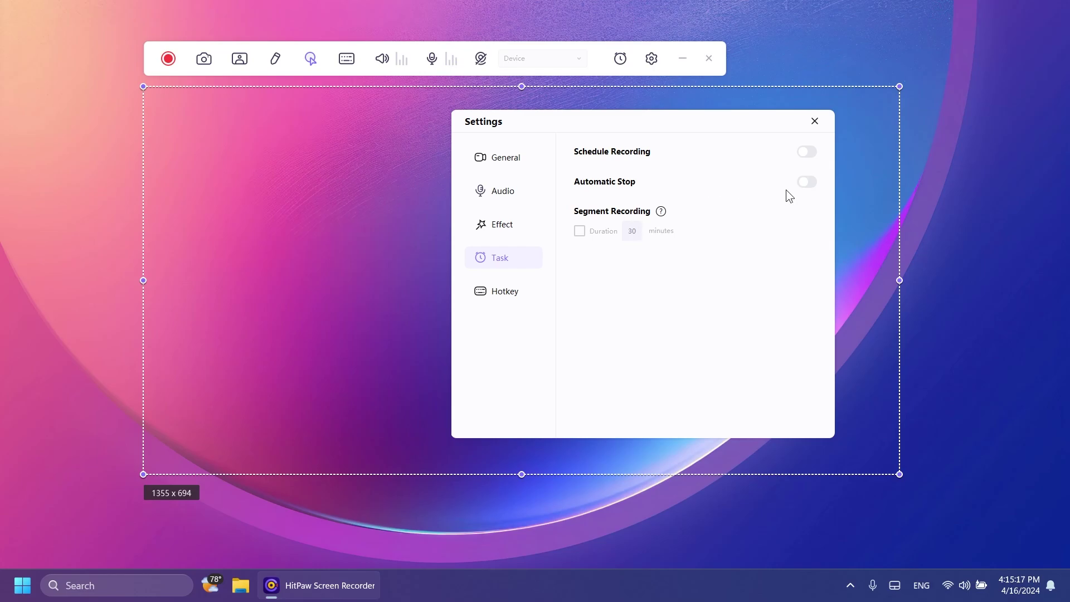
pyautogui.click(508, 295)
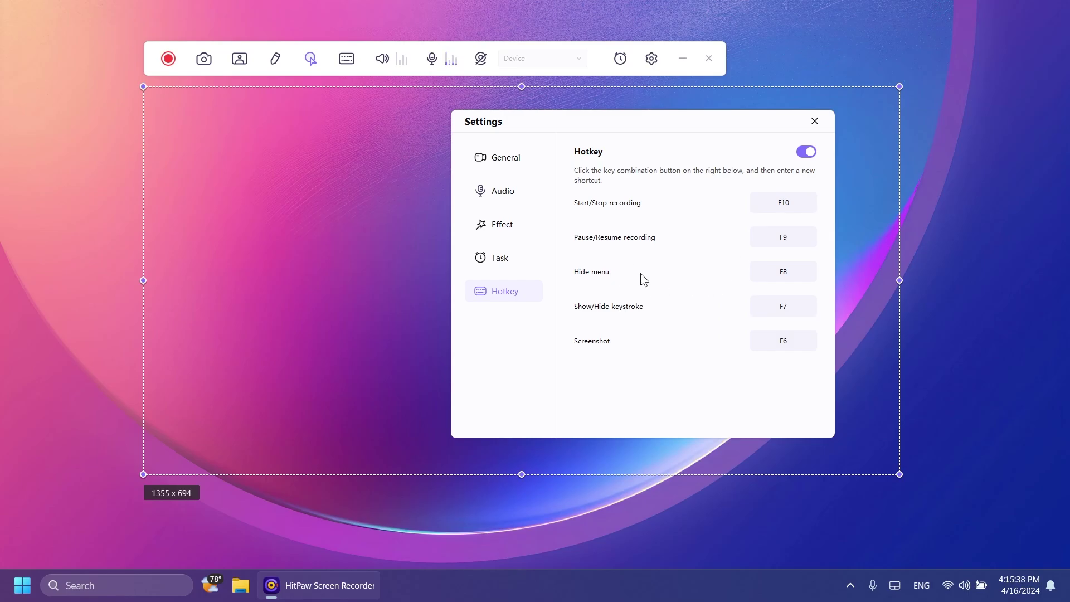
pyautogui.click(500, 162)
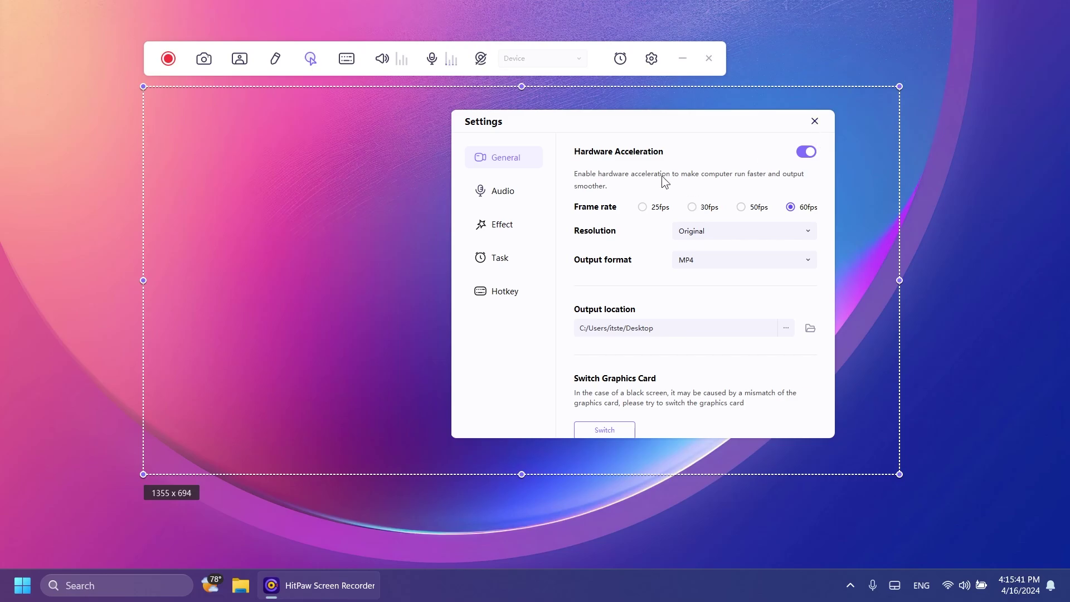
pyautogui.click(814, 122)
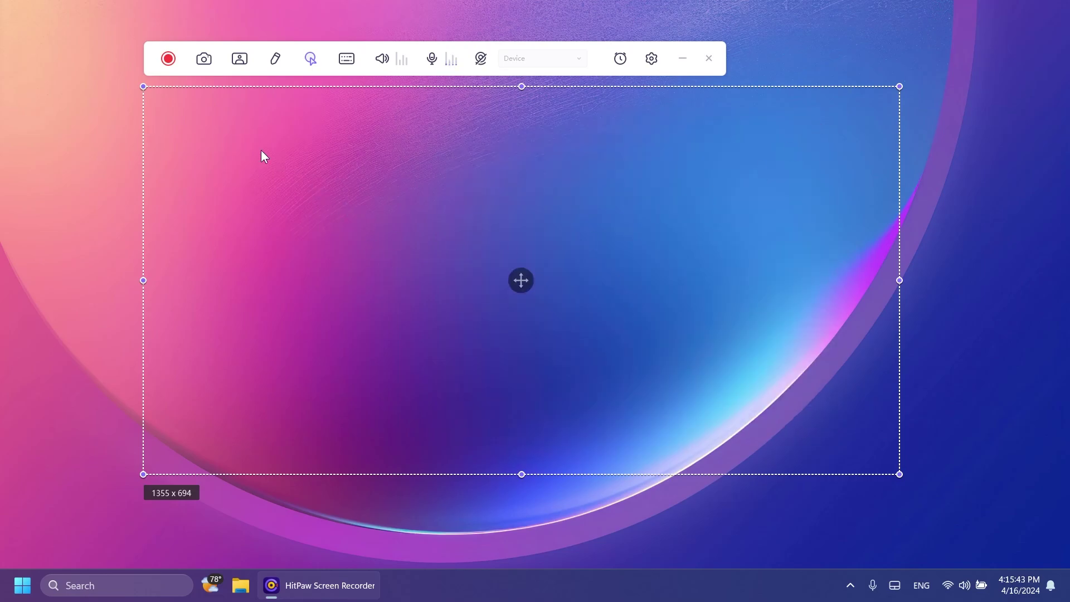
# - Start recording, open Windows Display settings, take a screenshot and turn on the webcam overlay
pyautogui.click(169, 59)
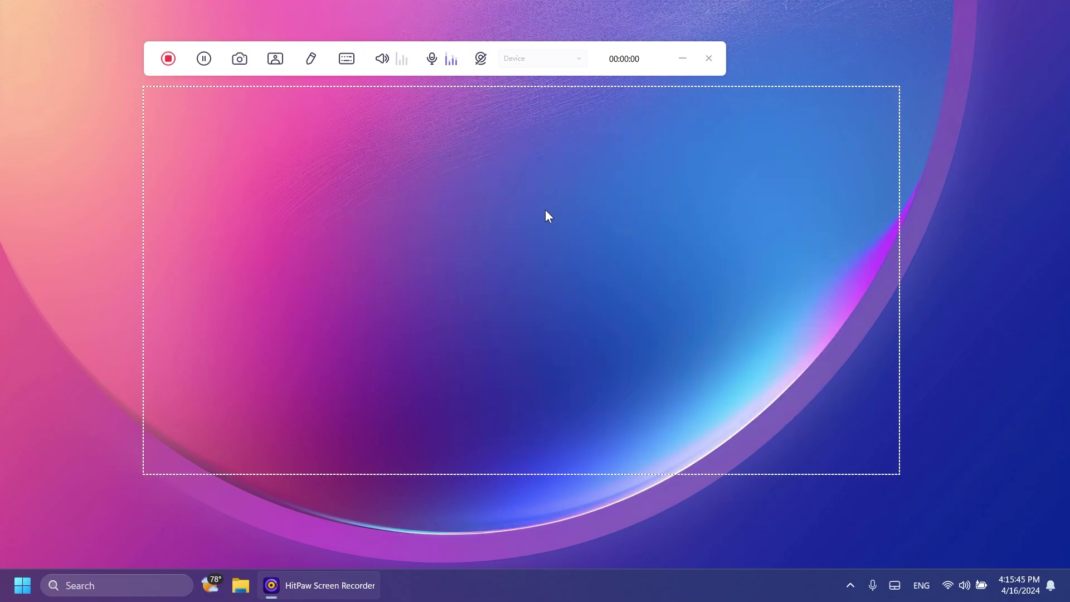
pyautogui.rightClick(428, 196)
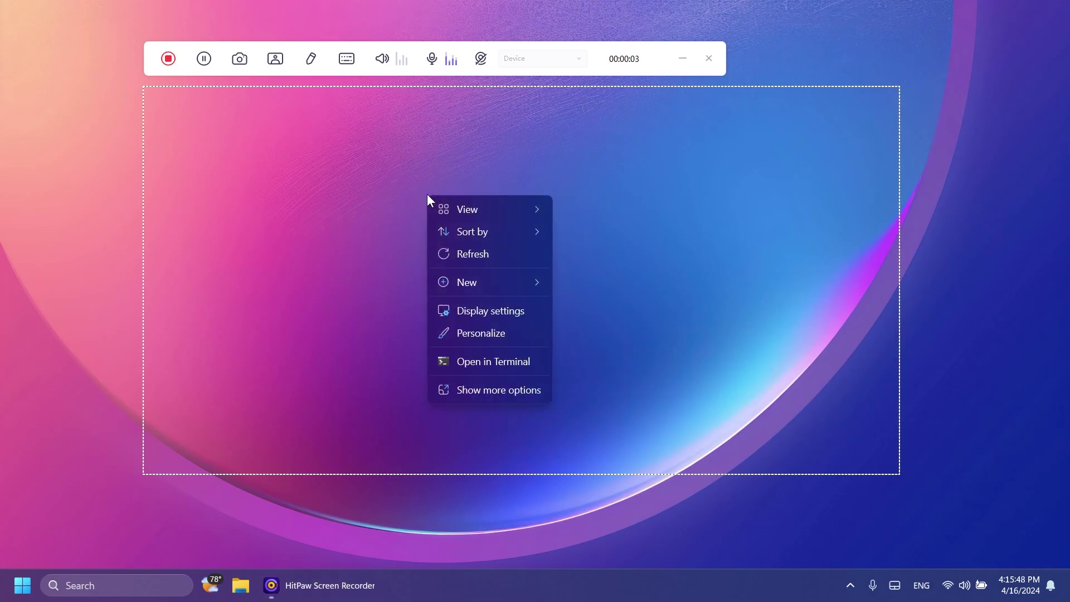
pyautogui.click(477, 312)
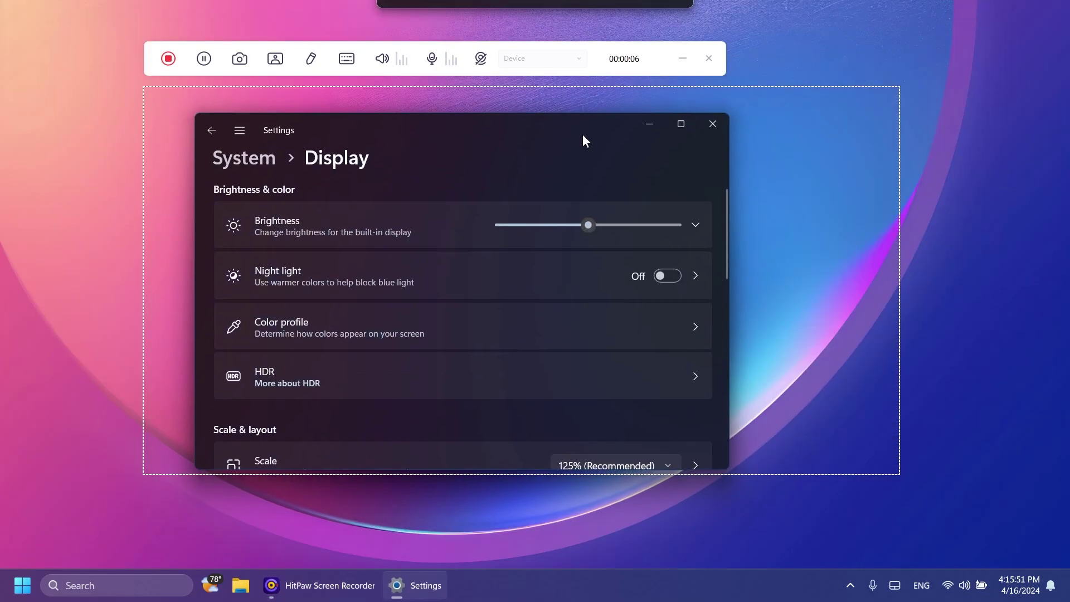
pyautogui.moveTo(534, 146); pyautogui.dragTo(585, 167)
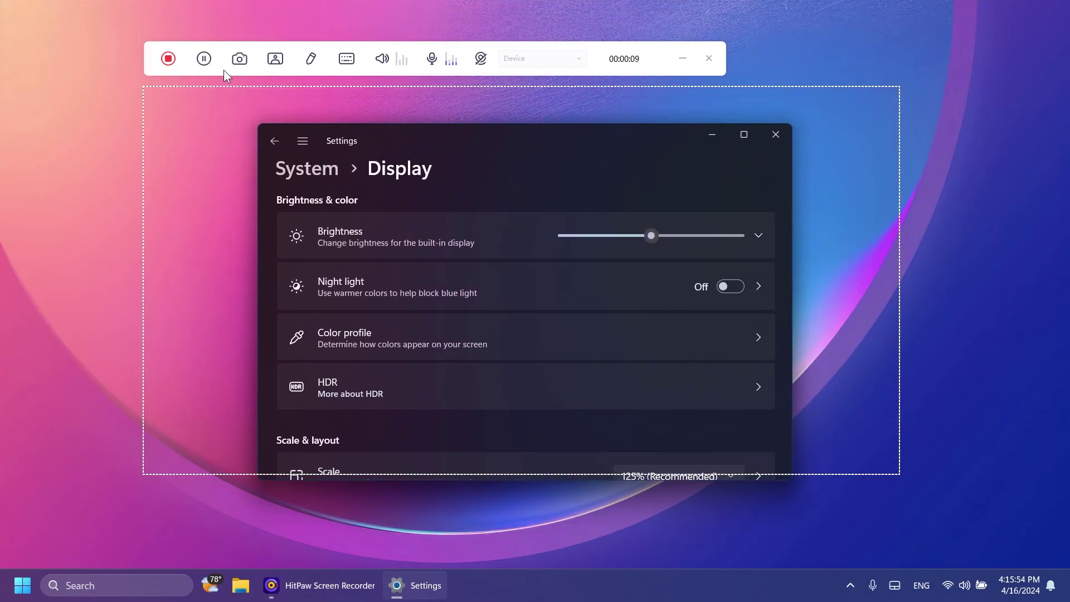
pyautogui.click(239, 59)
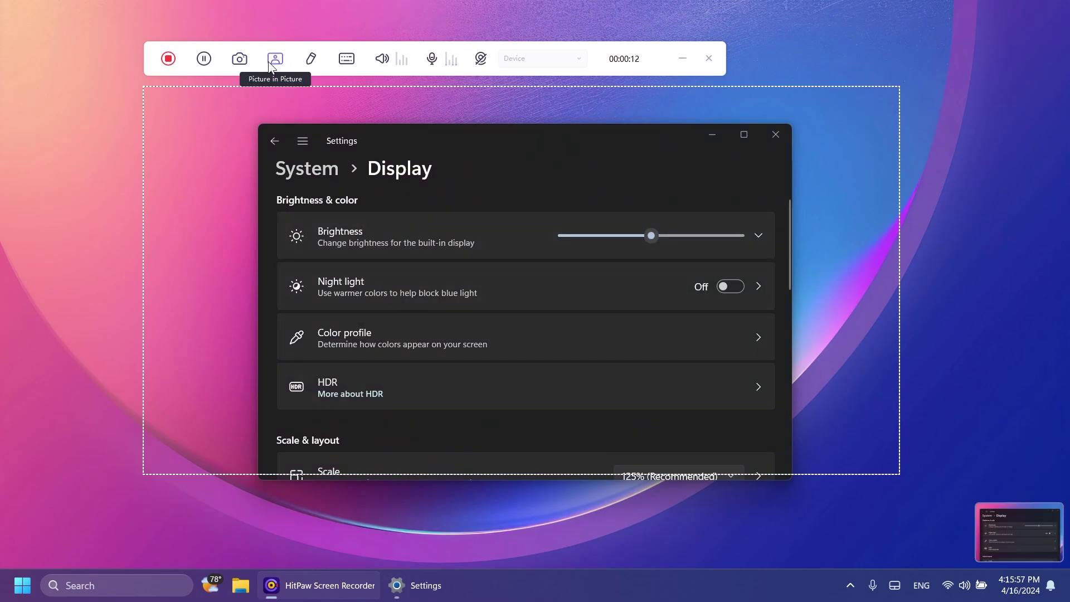
pyautogui.click(275, 60)
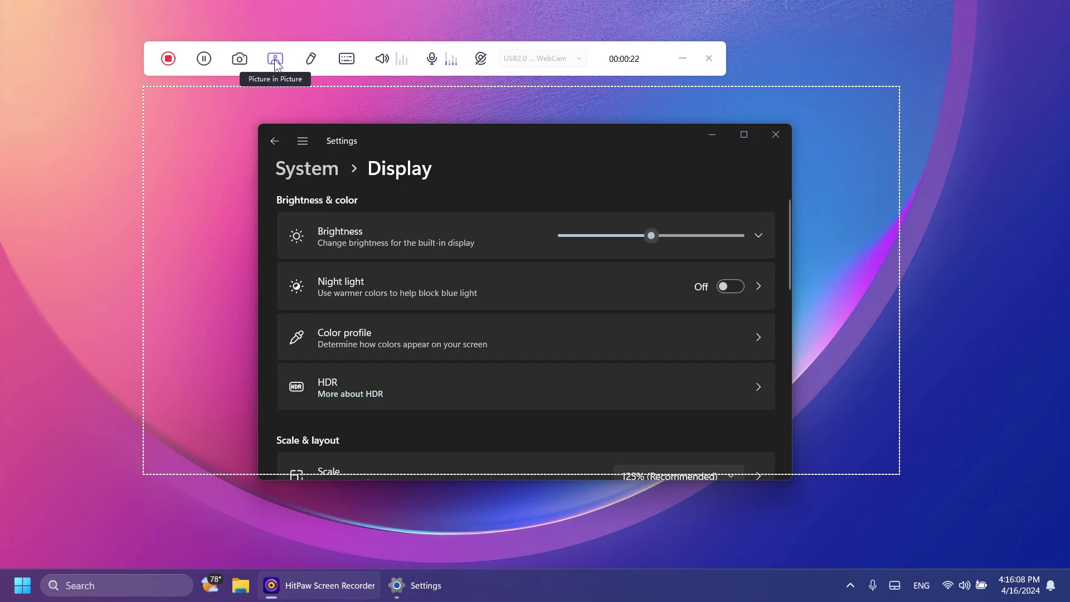
# - Draw thick freehand pen loops over the Display settings header, then clear them
pyautogui.click(311, 58)
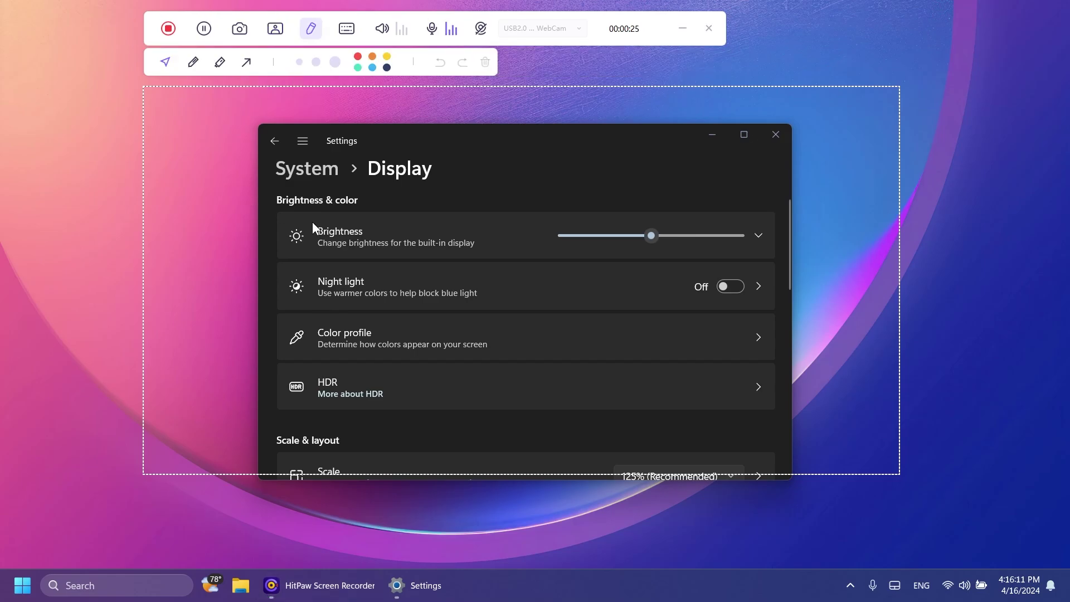
pyautogui.click(193, 61)
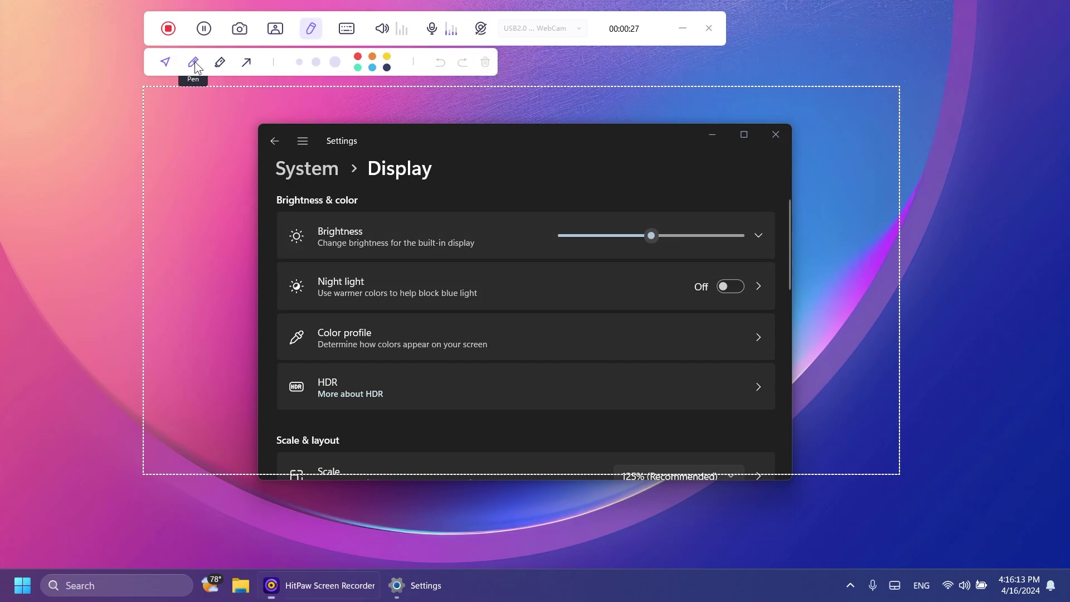
pyautogui.click(335, 62)
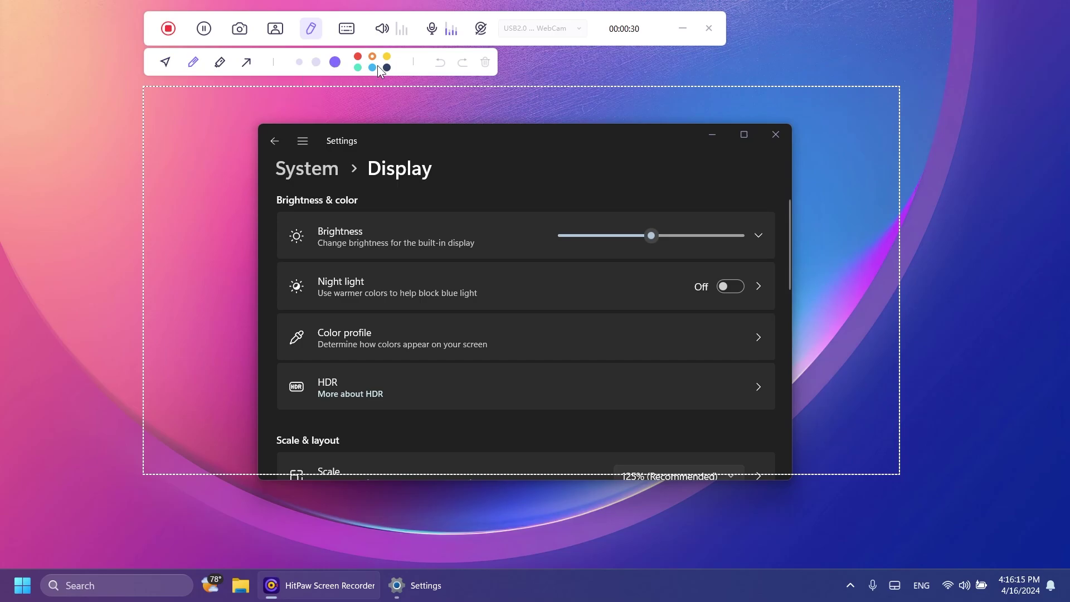
pyautogui.moveTo(210, 175)
pyautogui.mouseDown()
pyautogui.moveTo(301, 190)
pyautogui.moveTo(391, 183)
pyautogui.mouseUp()
pyautogui.click(485, 62)
# - Draw an arrow pointing at Brightness and highlight the System > Display heading
pyautogui.click(249, 61)
pyautogui.moveTo(197, 194)
pyautogui.mouseDown()
pyautogui.moveTo(440, 223)
pyautogui.moveTo(466, 236)
pyautogui.mouseUp()
pyautogui.click(219, 62)
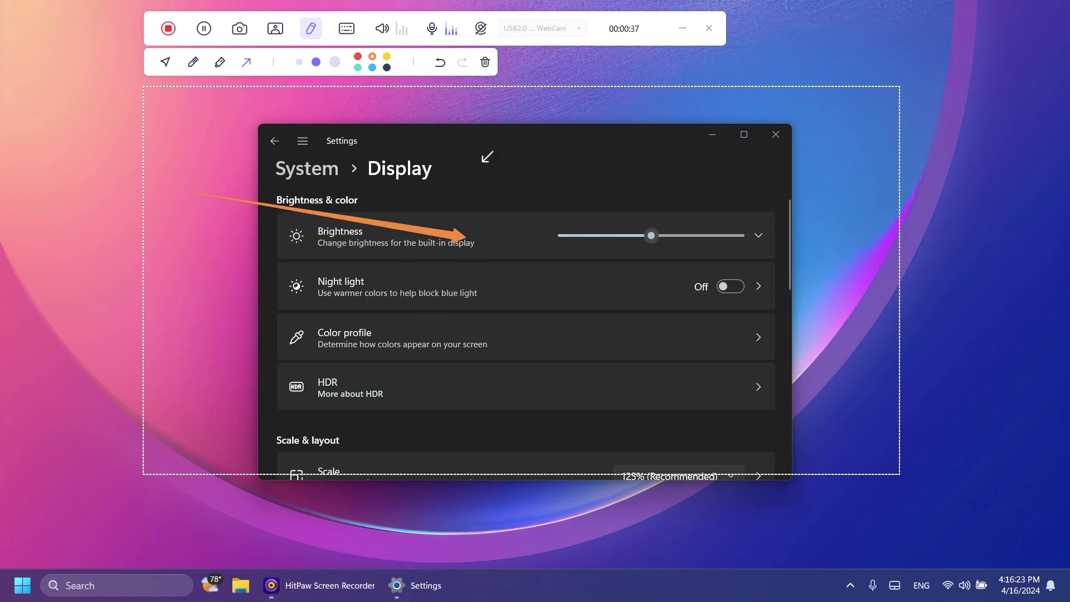
pyautogui.moveTo(485, 168)
pyautogui.mouseDown()
pyautogui.moveTo(289, 167)
pyautogui.moveTo(439, 161)
pyautogui.moveTo(345, 178)
pyautogui.moveTo(420, 167)
pyautogui.moveTo(461, 189)
pyautogui.mouseUp()
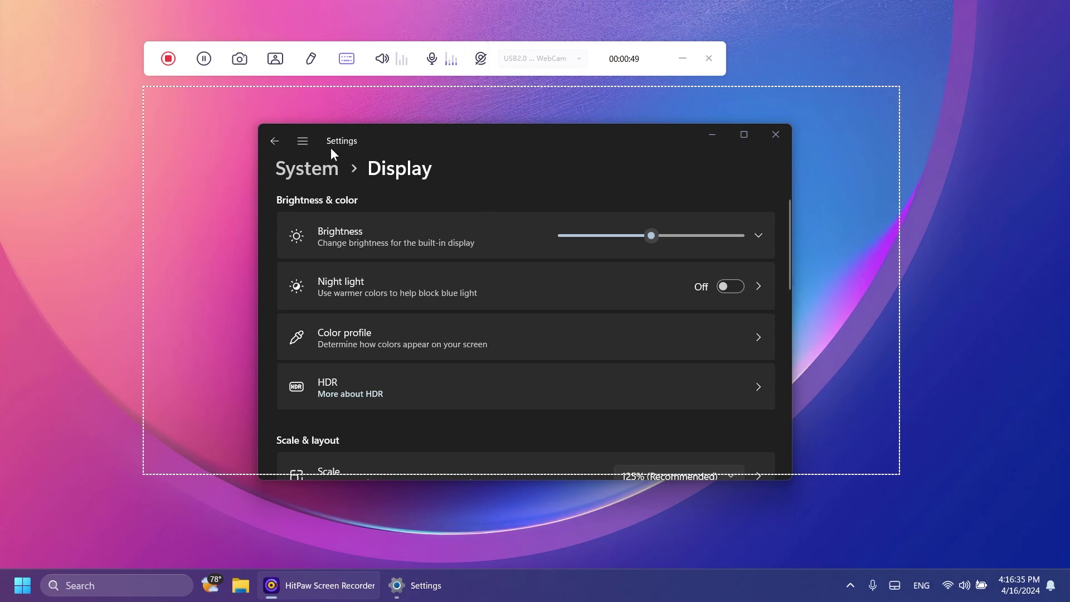
# - Search Windows Settings for 'windows', then close the search pane and the Settings window
pyautogui.click(303, 140)
pyautogui.click(305, 235)
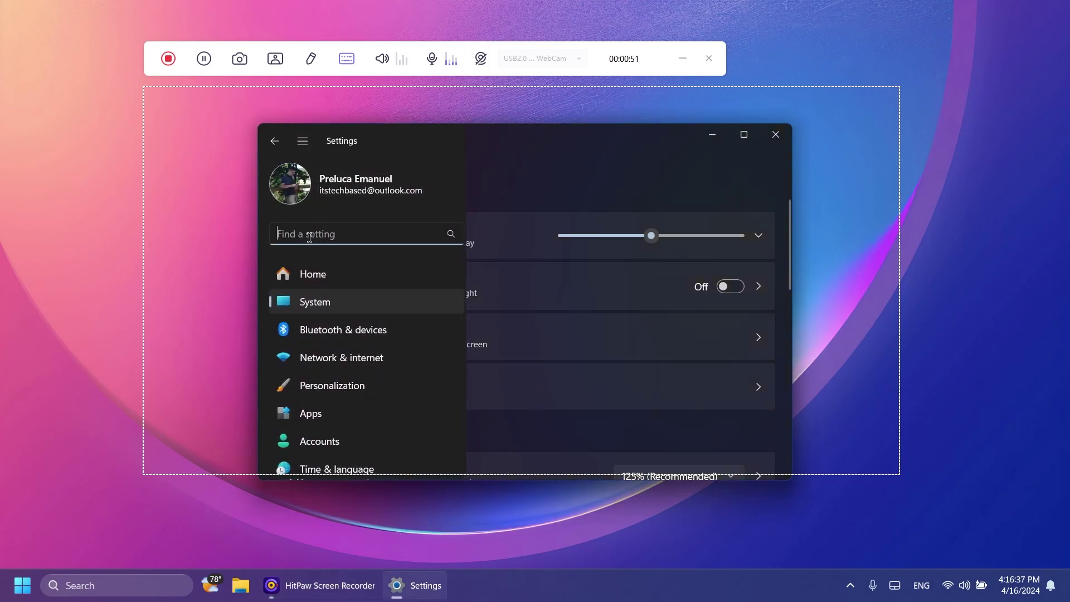
pyautogui.write('windows')
pyautogui.click(545, 186)
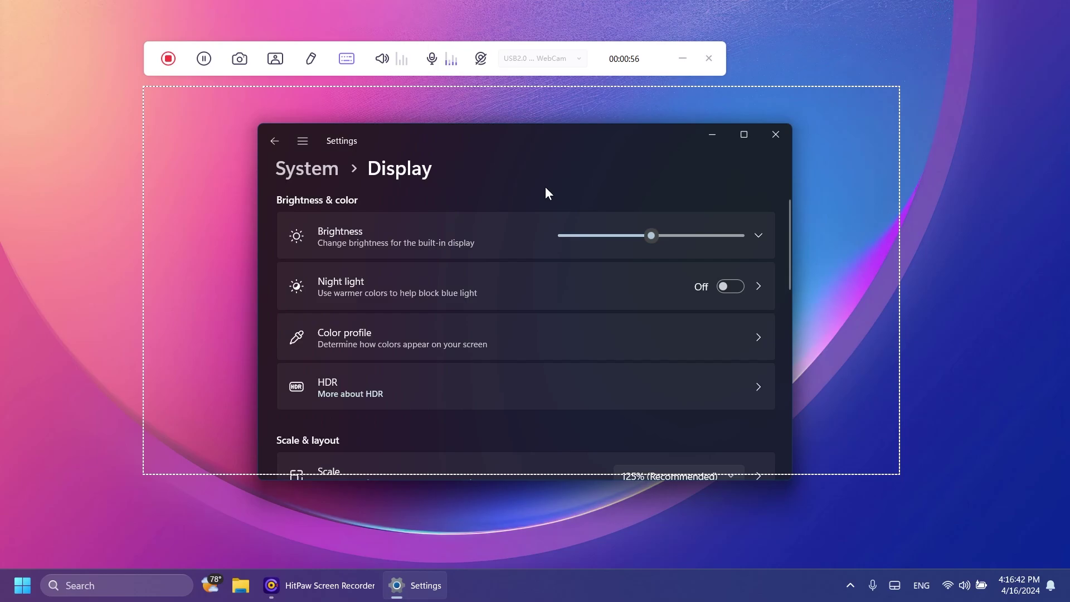
pyautogui.click(781, 135)
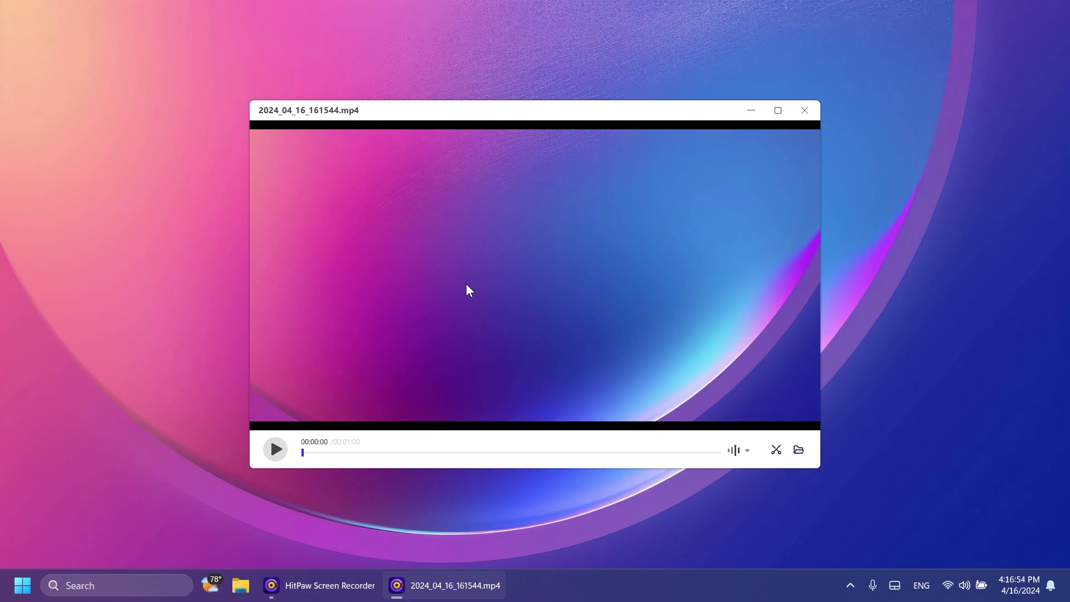
# - Reposition the player, check the audio track list, and send 2024_04_16_161544.mp4 to VideoCut
pyautogui.moveTo(504, 118); pyautogui.dragTo(493, 113)
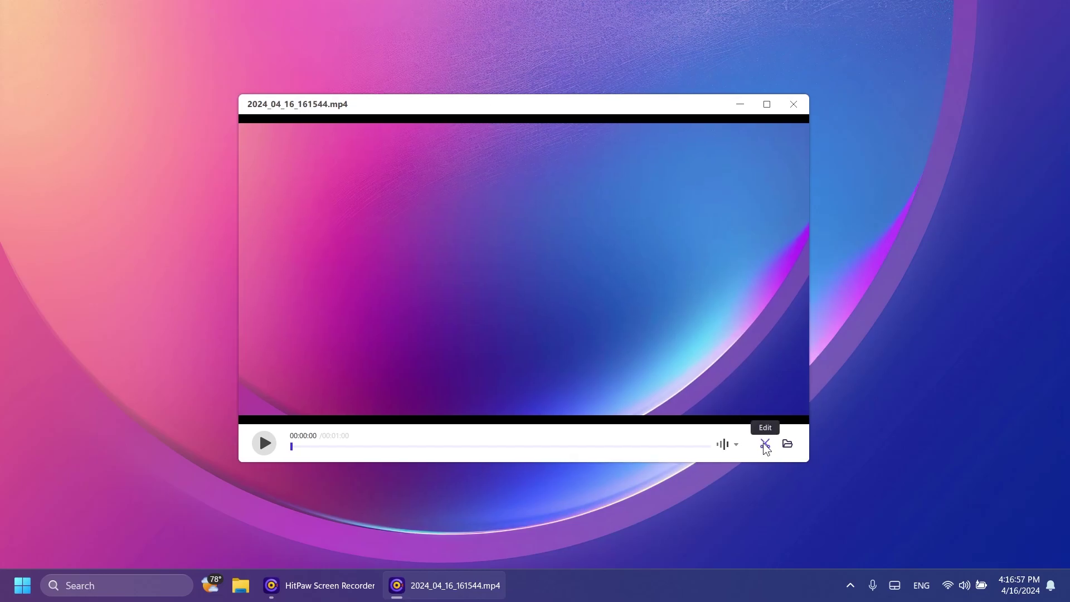
pyautogui.click(736, 444)
pyautogui.click(736, 445)
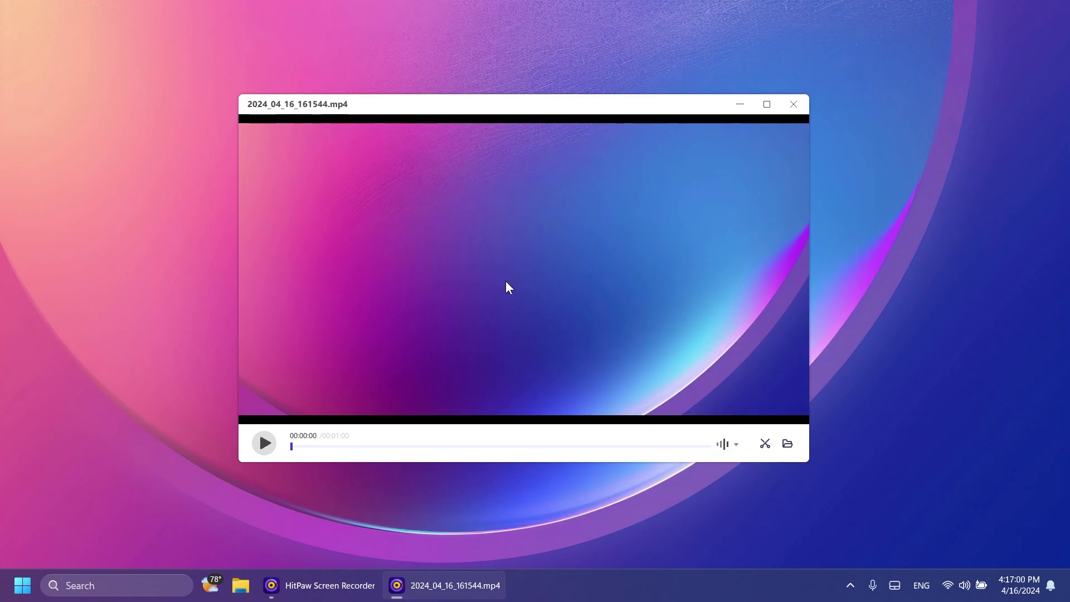
pyautogui.click(765, 443)
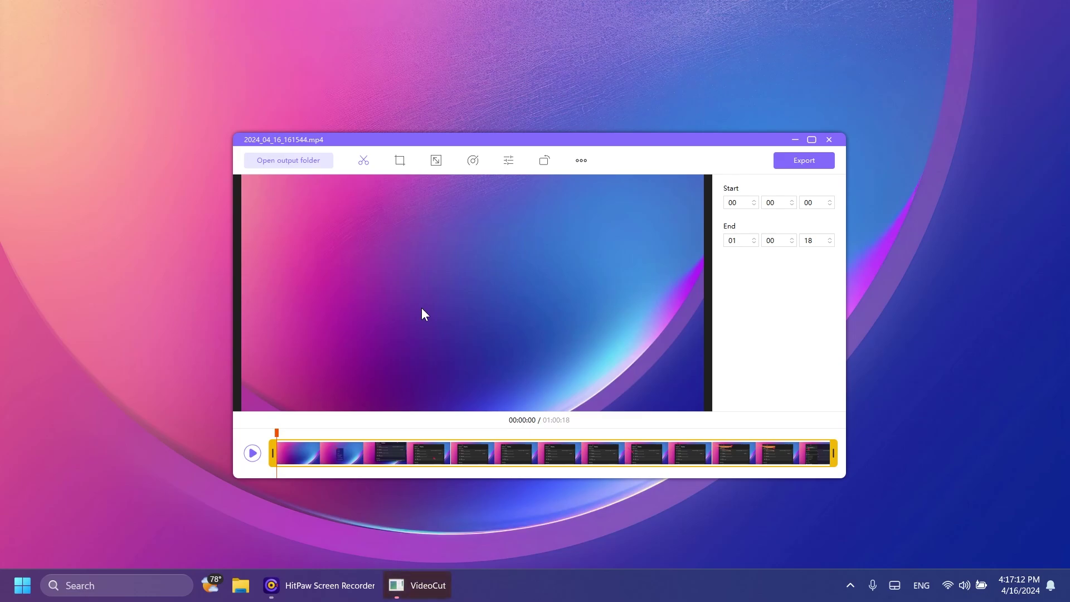
# - Move the start handle to 00:03:21 and the end handle to 00:56:00, leaving 00:52:79
pyautogui.moveTo(273, 459); pyautogui.dragTo(304, 463)
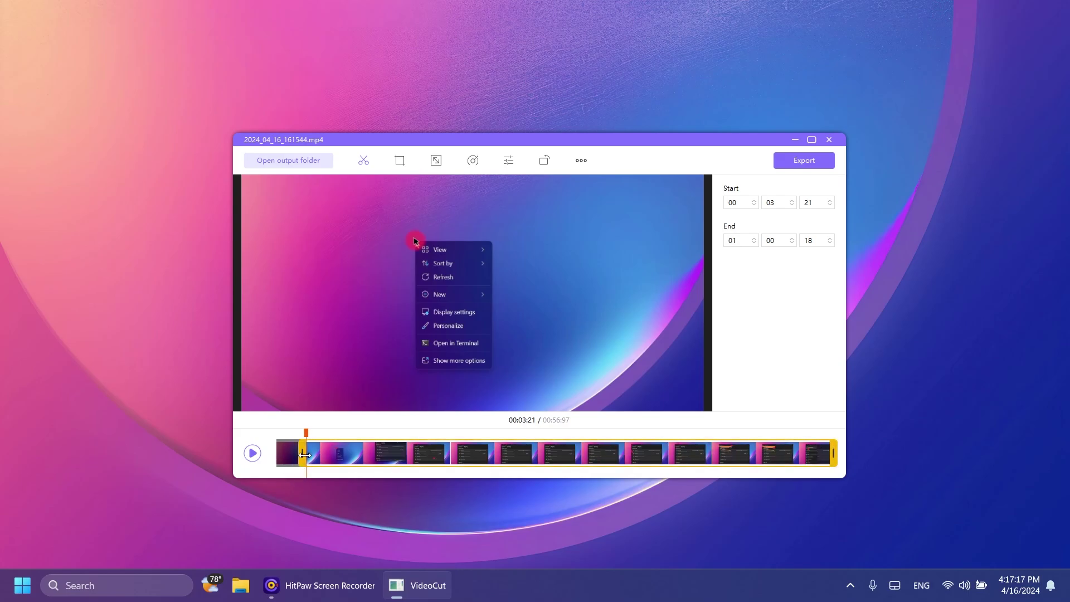
pyautogui.moveTo(814, 467); pyautogui.dragTo(788, 467)
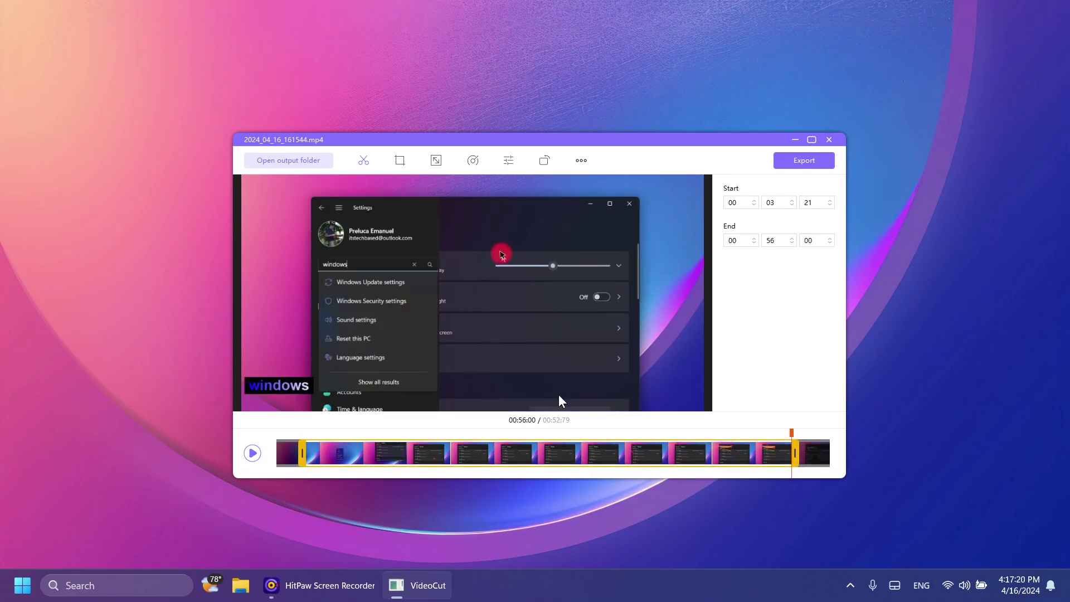
# - Crop the clip inward from the top-left corner and right edge, leaving a 1092 x 666 frame
pyautogui.click(399, 160)
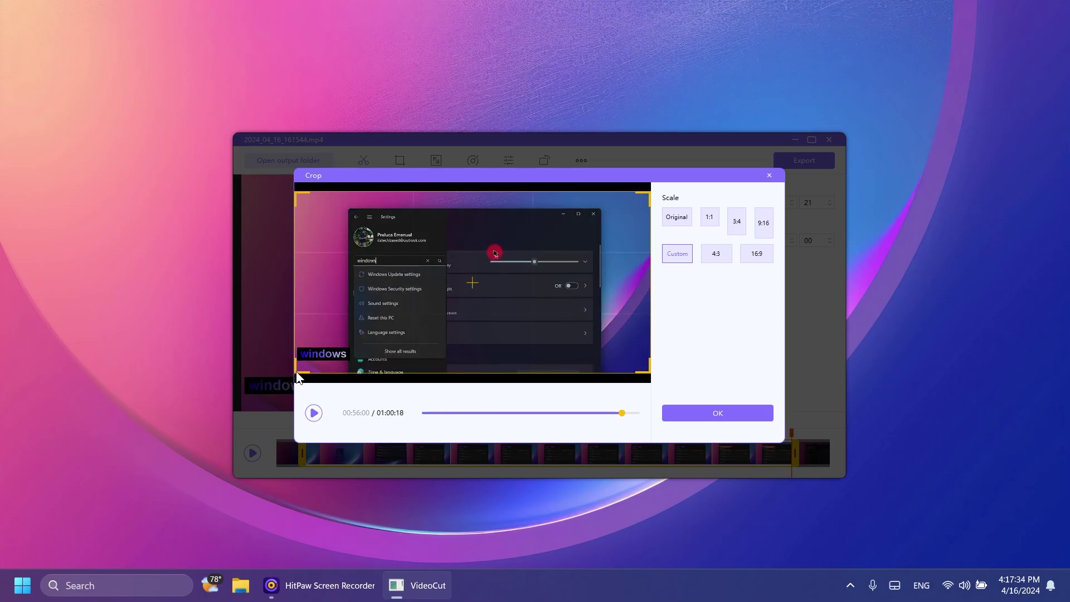
pyautogui.moveTo(298, 196); pyautogui.dragTo(325, 200)
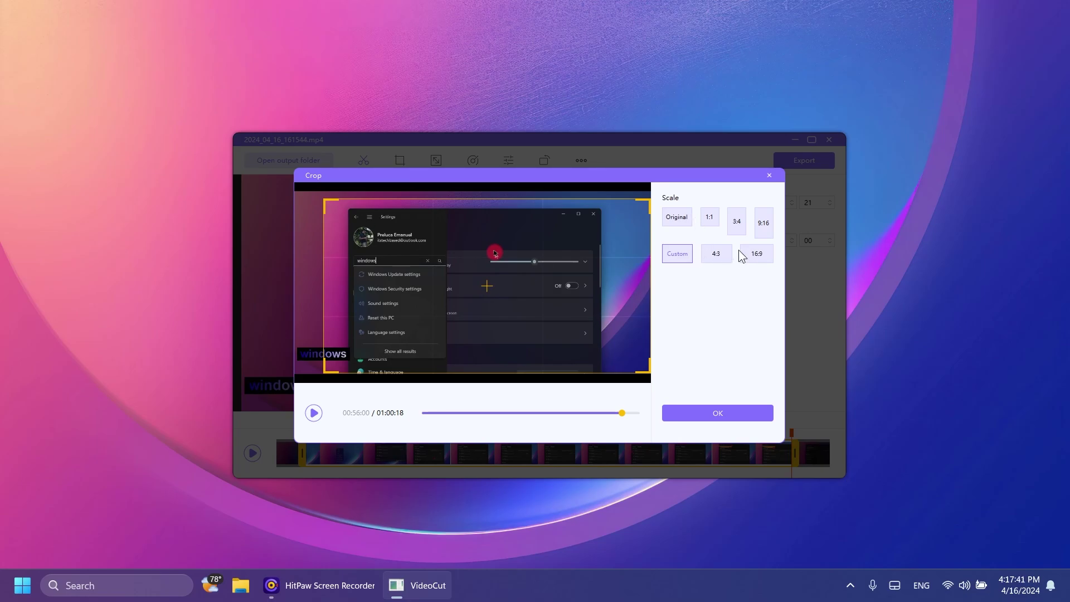
pyautogui.moveTo(650, 267); pyautogui.dragTo(611, 281)
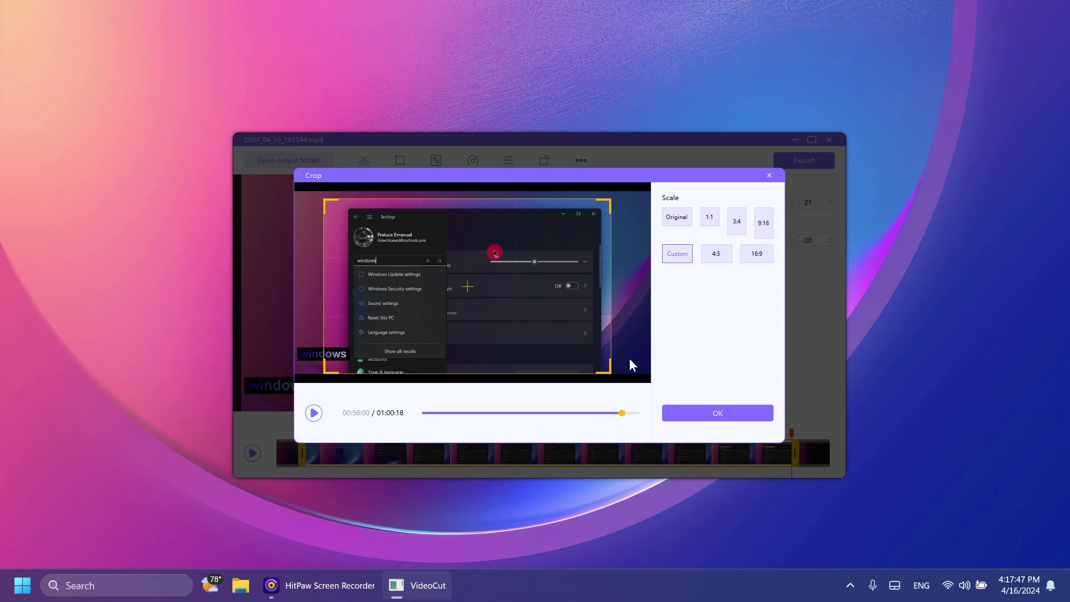
pyautogui.click(717, 414)
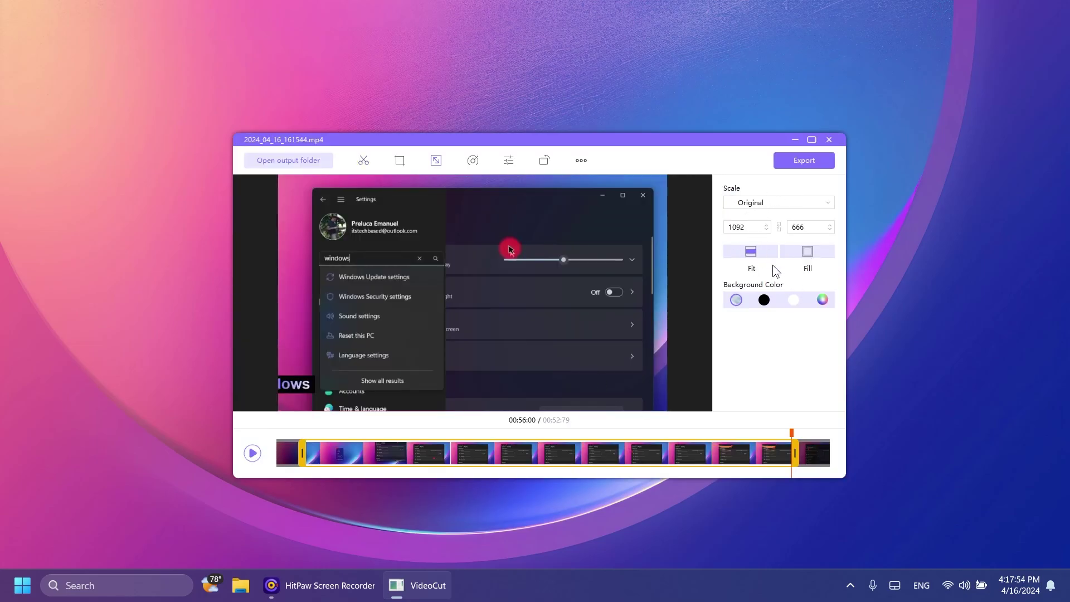
# - Check the speed options, then show the colour sliders with Brightness, Saturation and Contrast left at 0
pyautogui.click(472, 160)
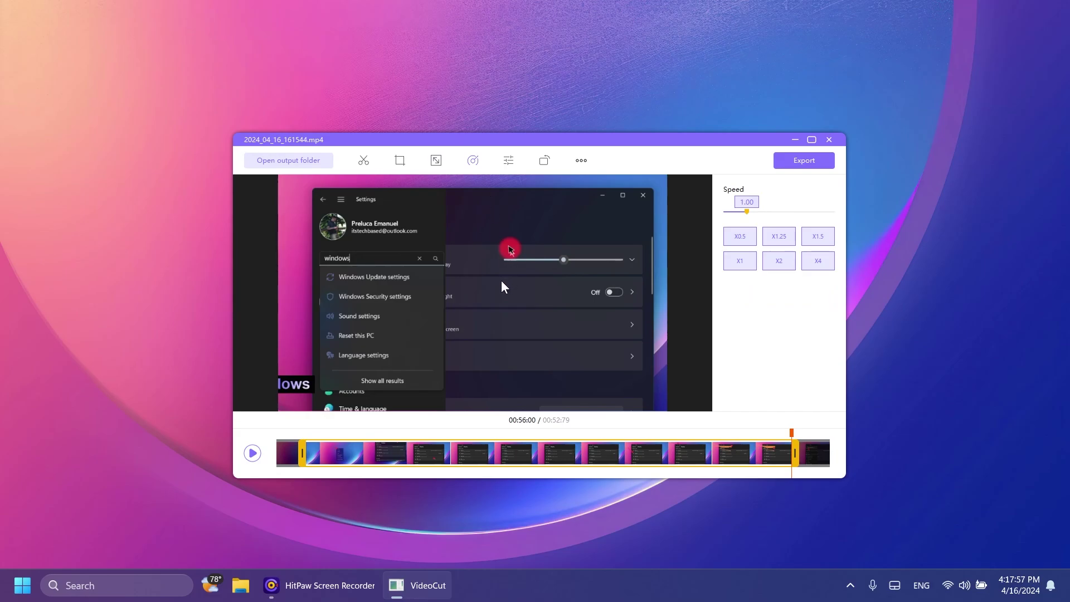
pyautogui.click(508, 160)
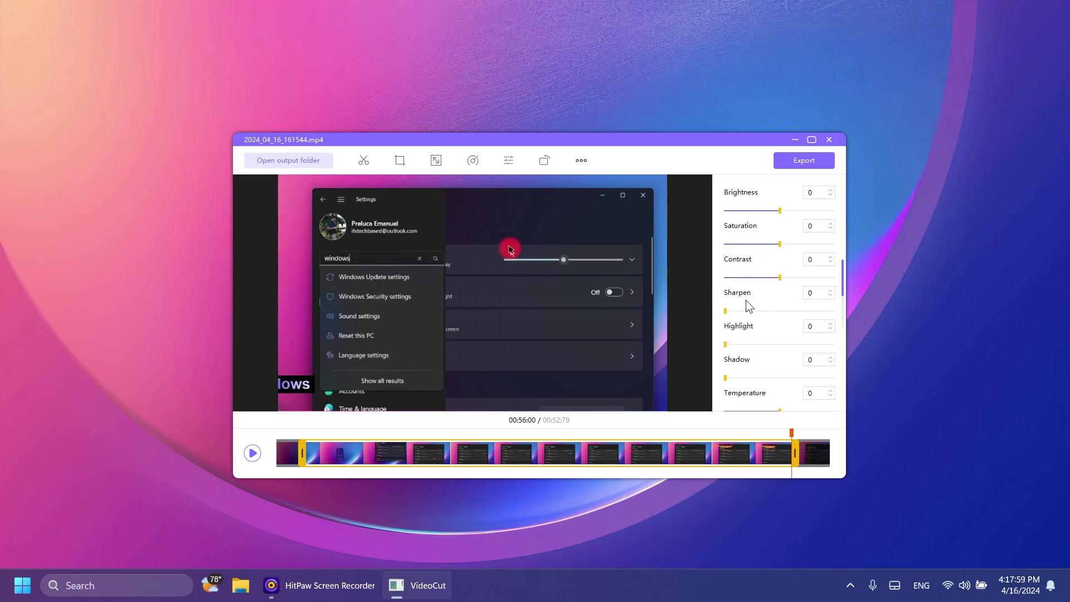
pyautogui.scroll(-2, 745, 312)
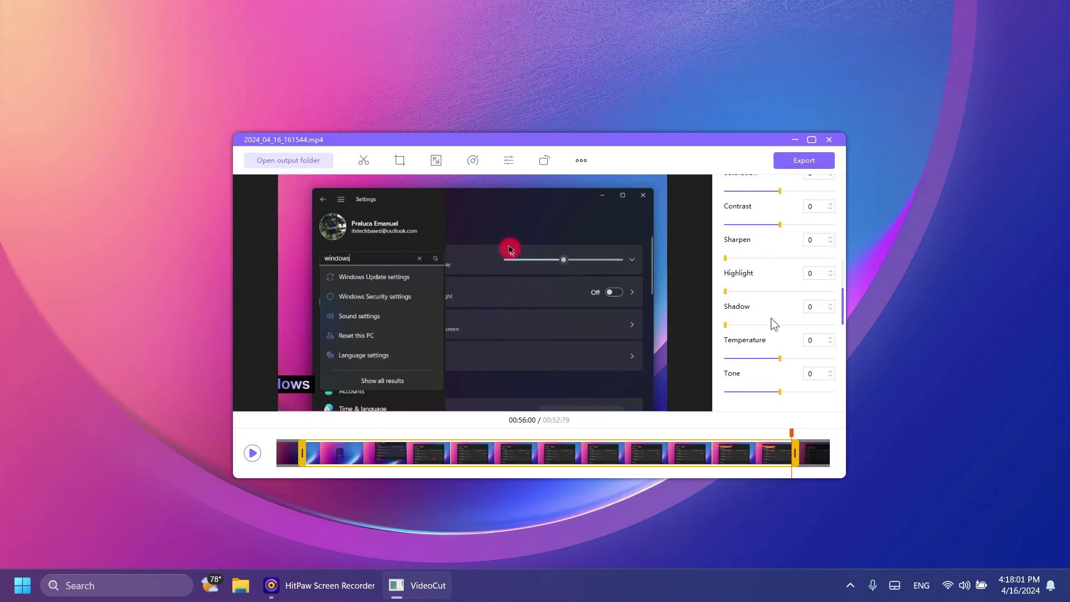
pyautogui.scroll(2, 772, 325)
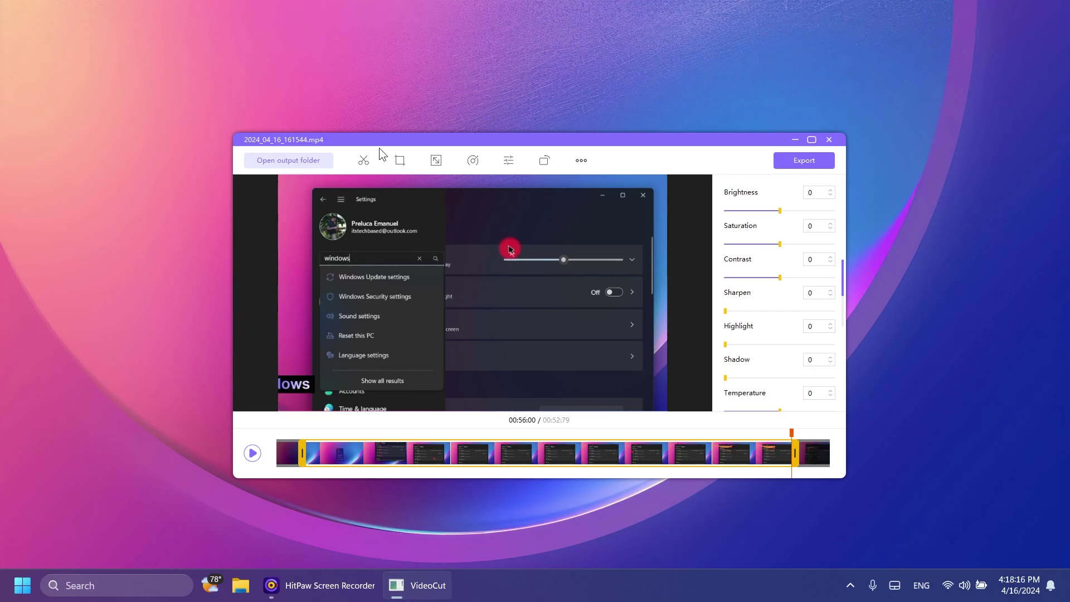
pyautogui.moveTo(379, 139); pyautogui.dragTo(370, 115)
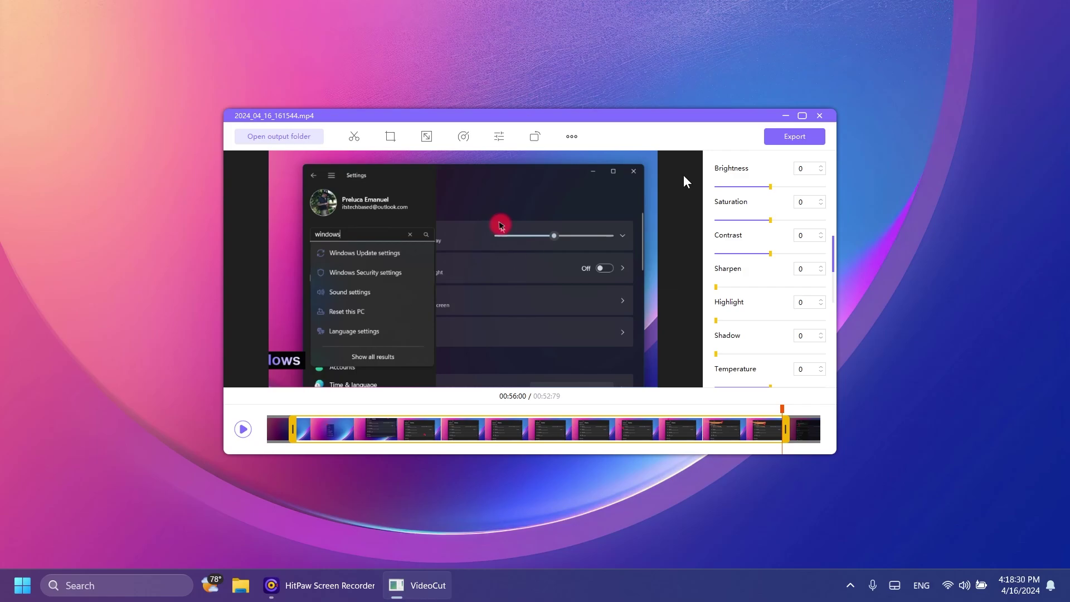
# - Export the edited clip as Video (.MP4) and skip its playback ahead to 0:00:41
pyautogui.click(771, 143)
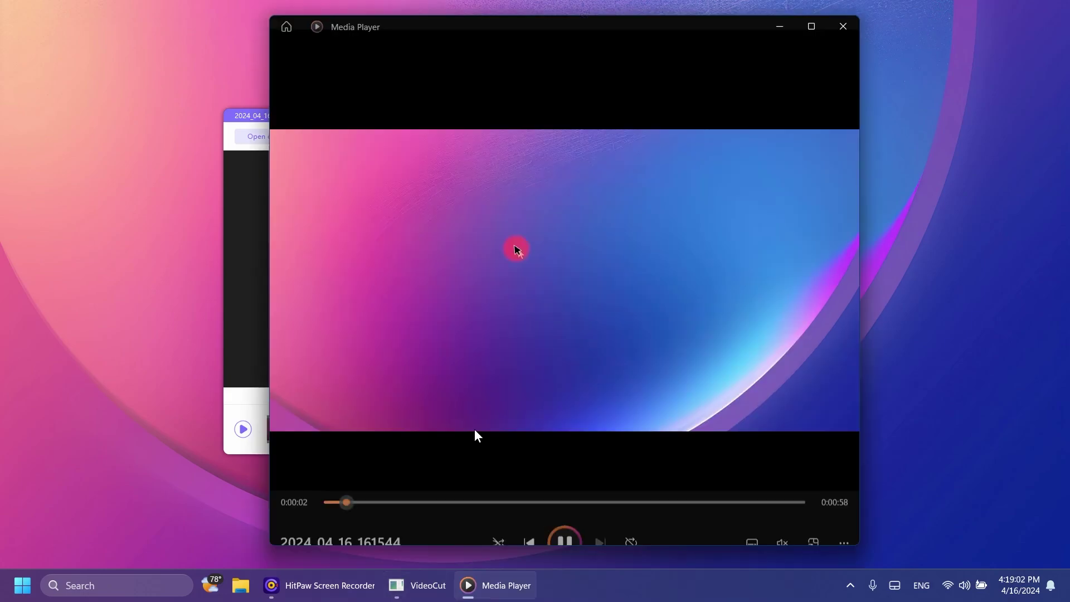
pyautogui.click(426, 475)
pyautogui.moveTo(427, 474)
pyautogui.mouseDown()
pyautogui.moveTo(778, 471)
pyautogui.moveTo(754, 477)
pyautogui.mouseUp()
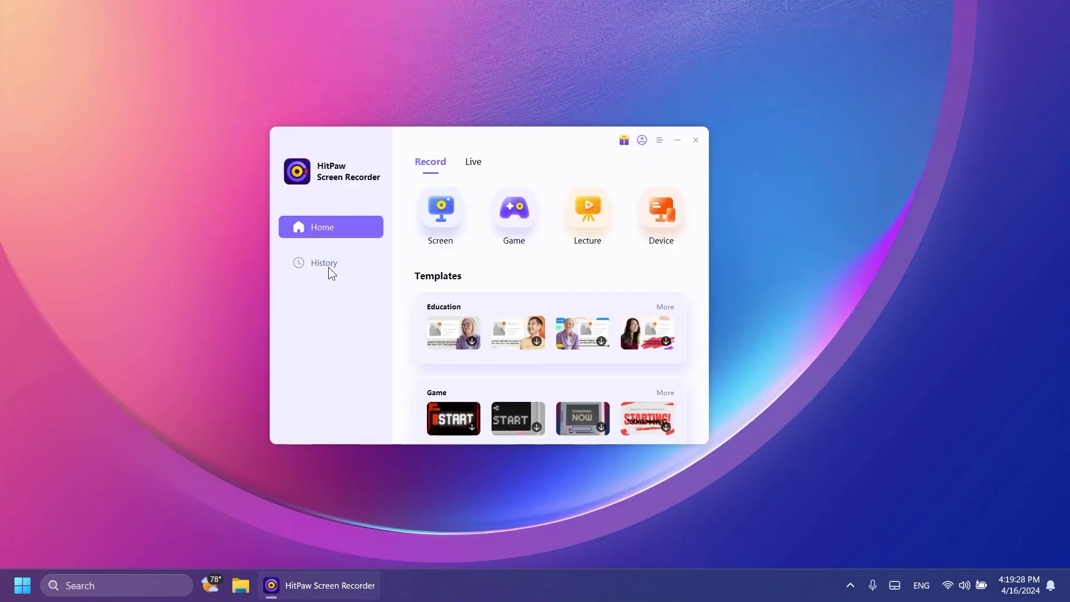
# - View the 2024_04_16_161554.png screenshot from History in Photos, then close it
pyautogui.click(329, 266)
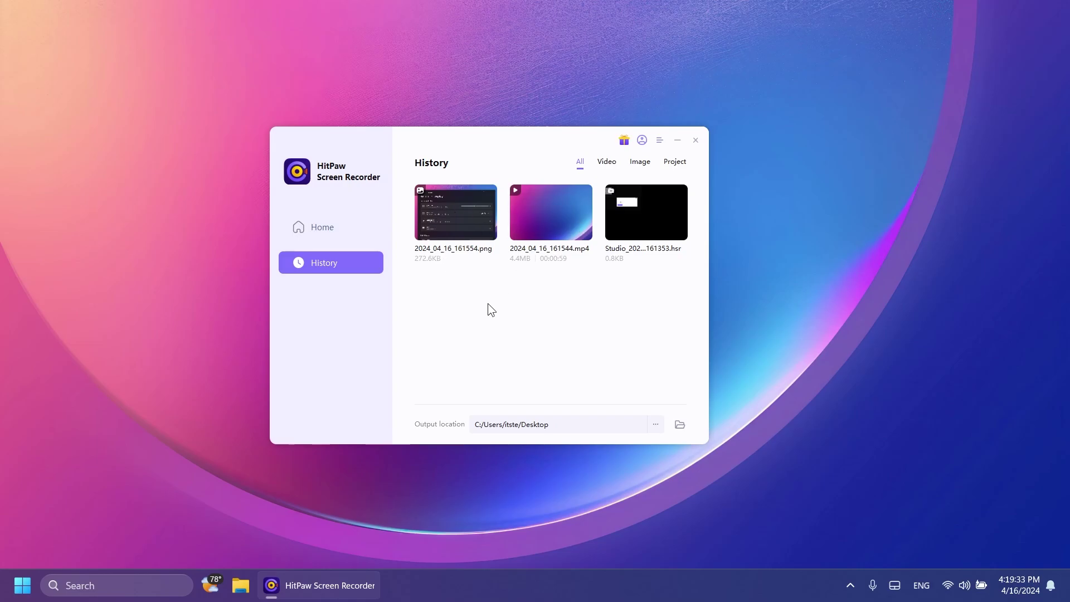
pyautogui.doubleClick(451, 215)
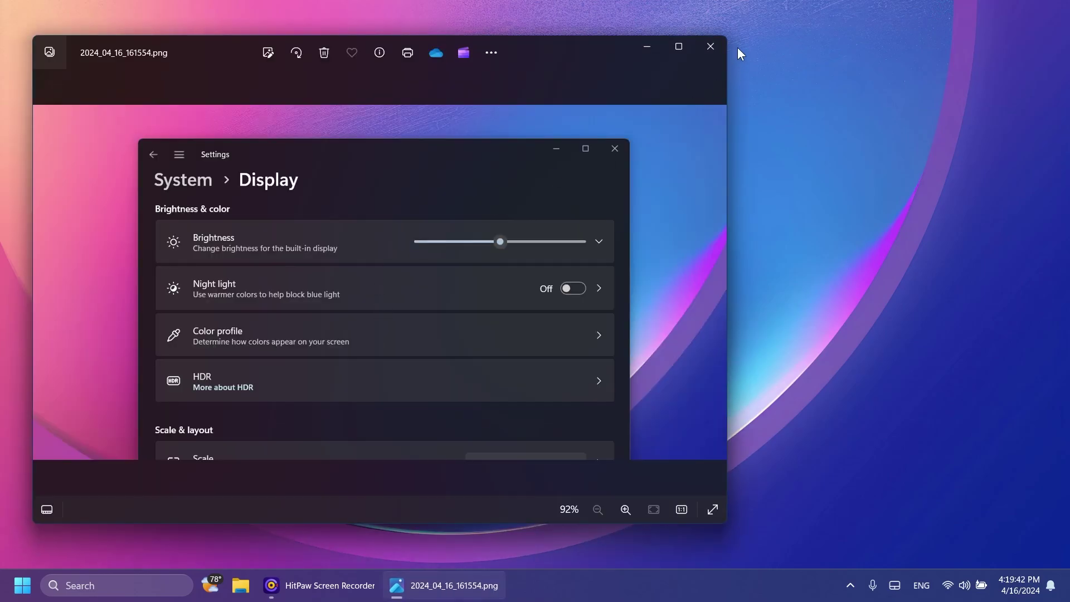
pyautogui.click(710, 47)
# - From Home, try Game mode, check its capture window list, then exit the game toolbar
pyautogui.click(336, 227)
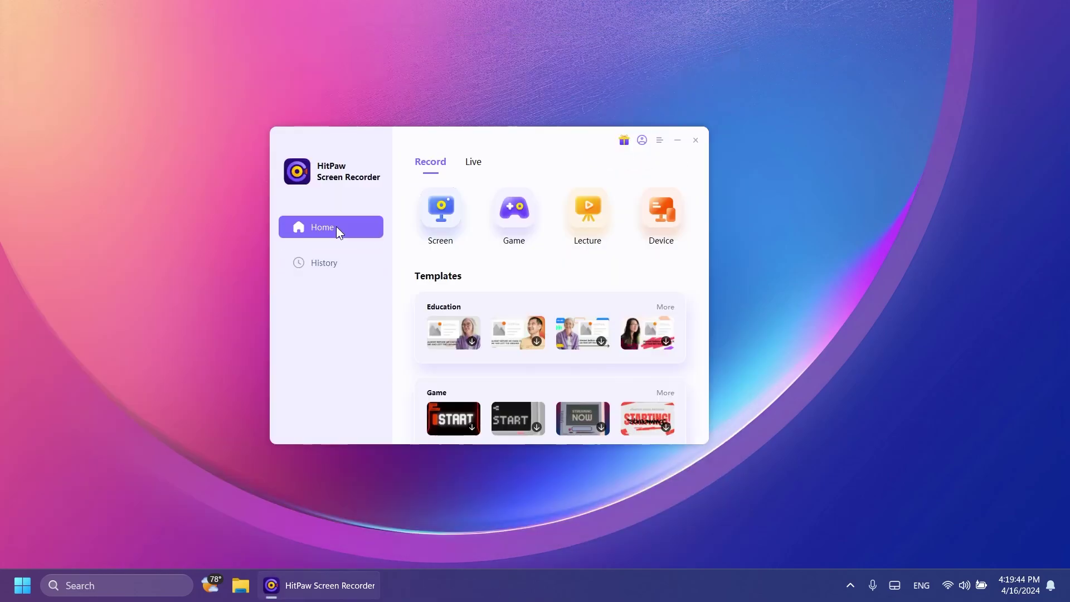
pyautogui.click(520, 206)
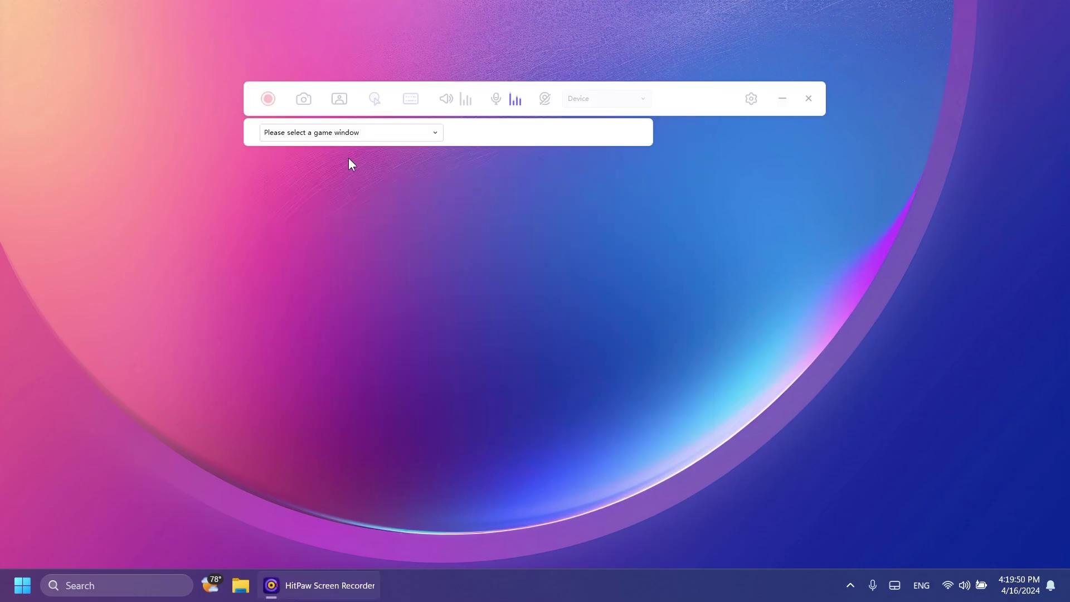
pyautogui.click(339, 134)
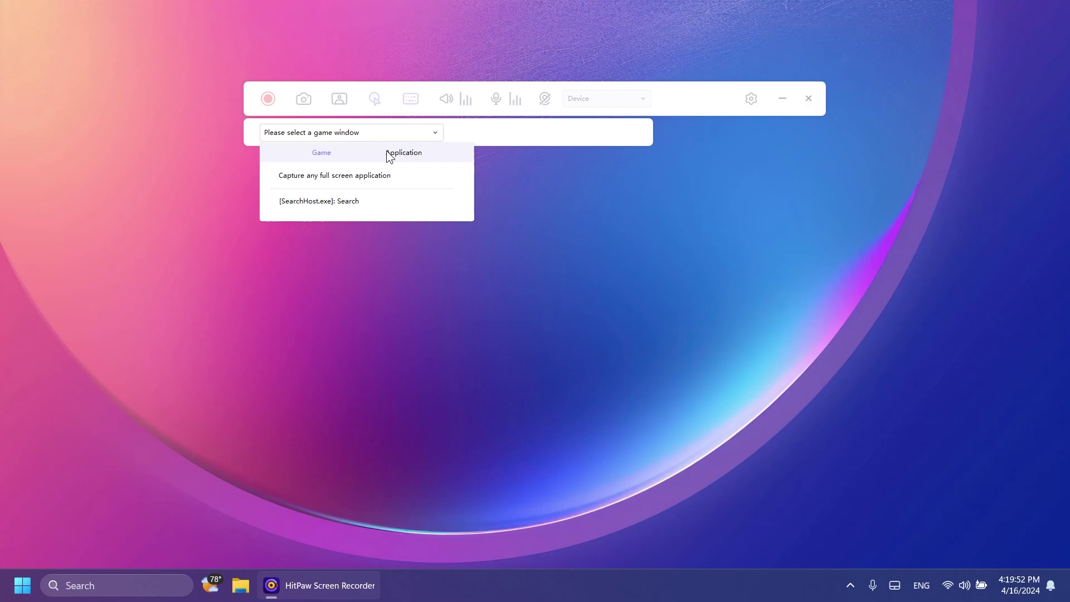
pyautogui.click(357, 138)
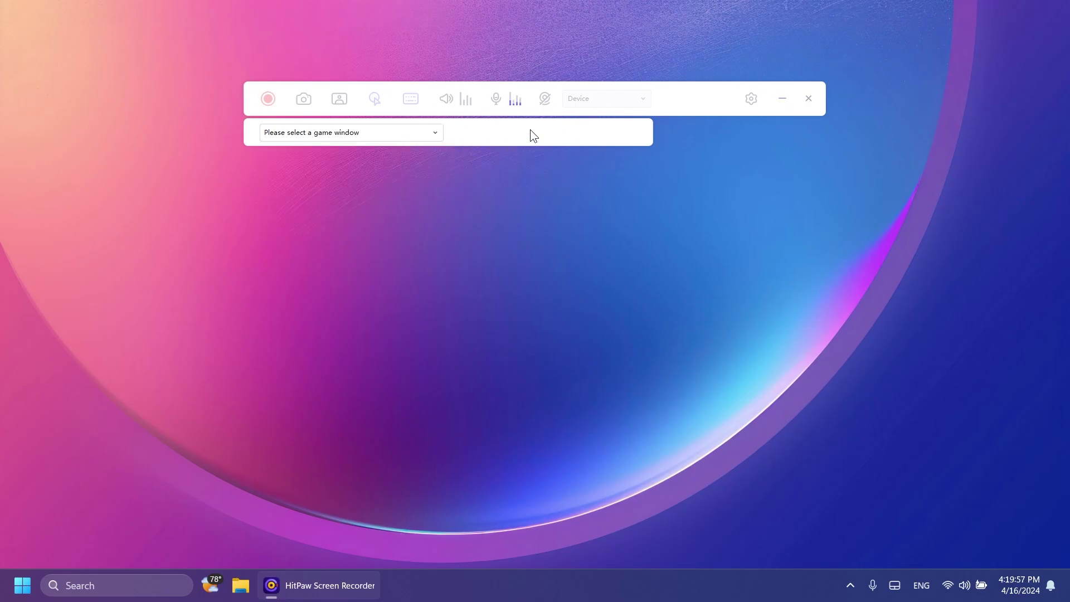
pyautogui.click(809, 99)
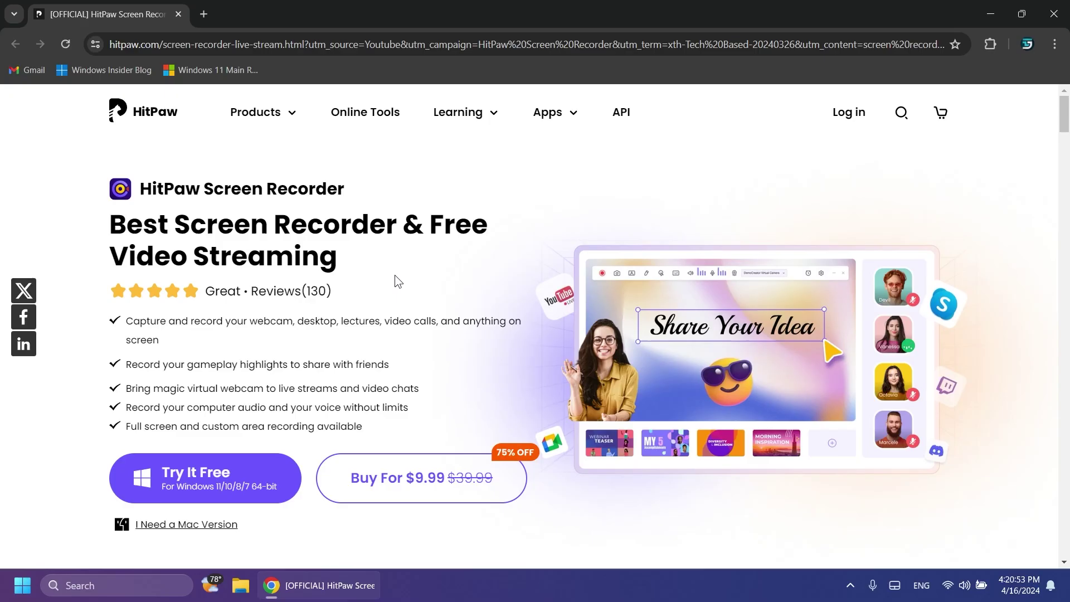
# - Close the Chrome window with Alt+F4
pyautogui.hotkey('alt', 'F4')
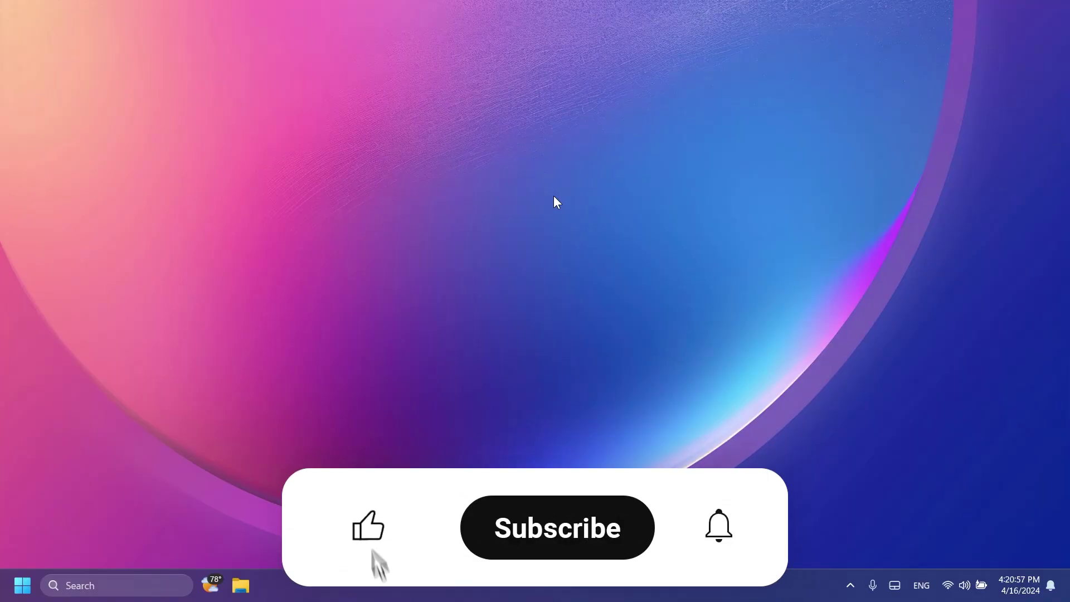